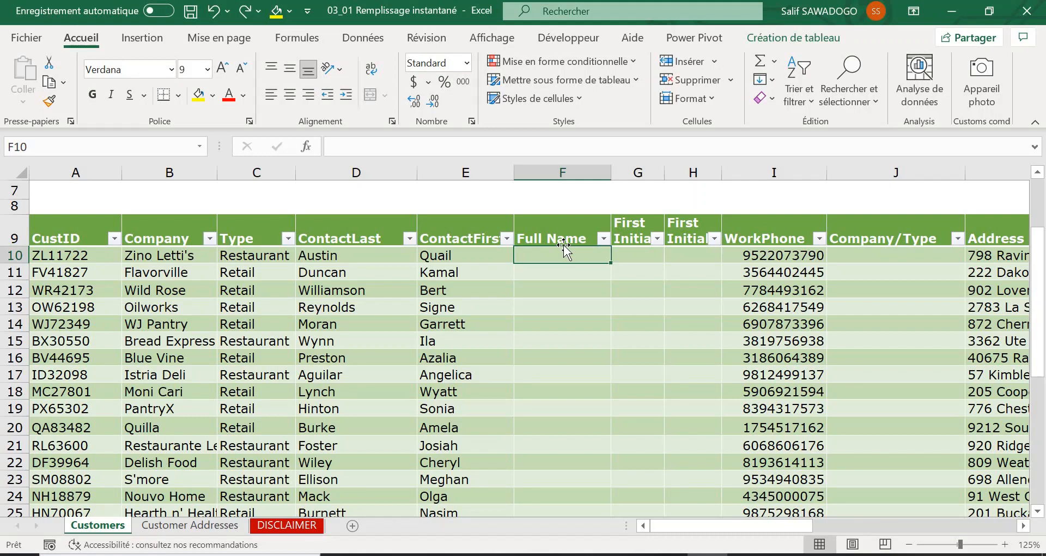
Enter the first two contacts' names, first name before last name, in the Full Name column and accept the Flash Fill suggestions for the remaining rows
click(470, 255)
click(335, 252)
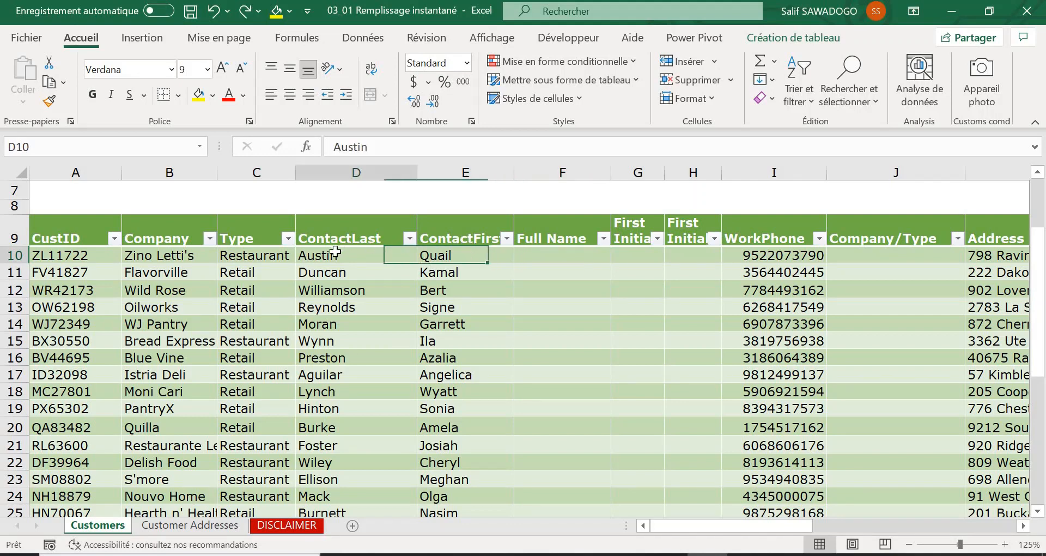
click(567, 253)
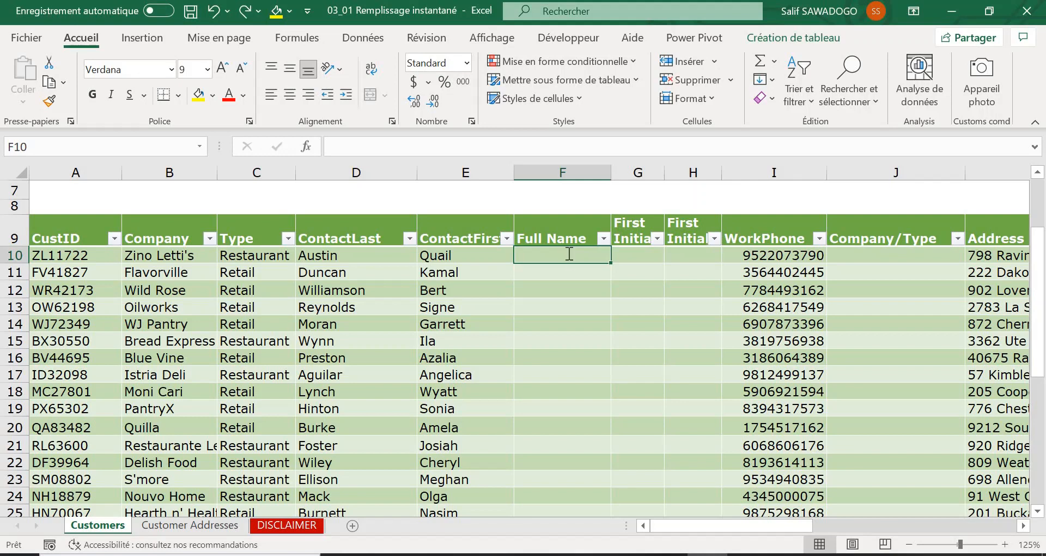
text(Qu)
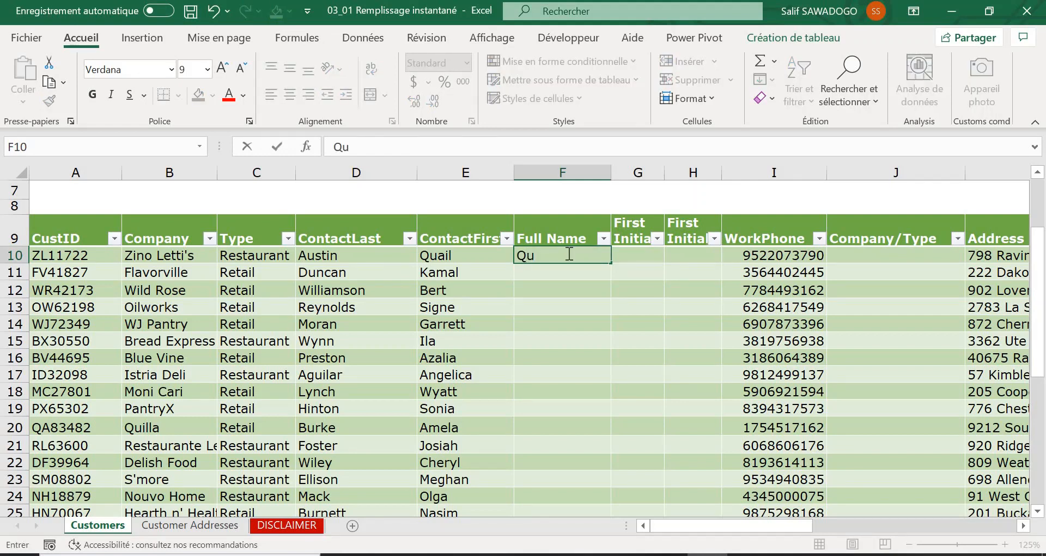
text(ail Austin)
key(Return)
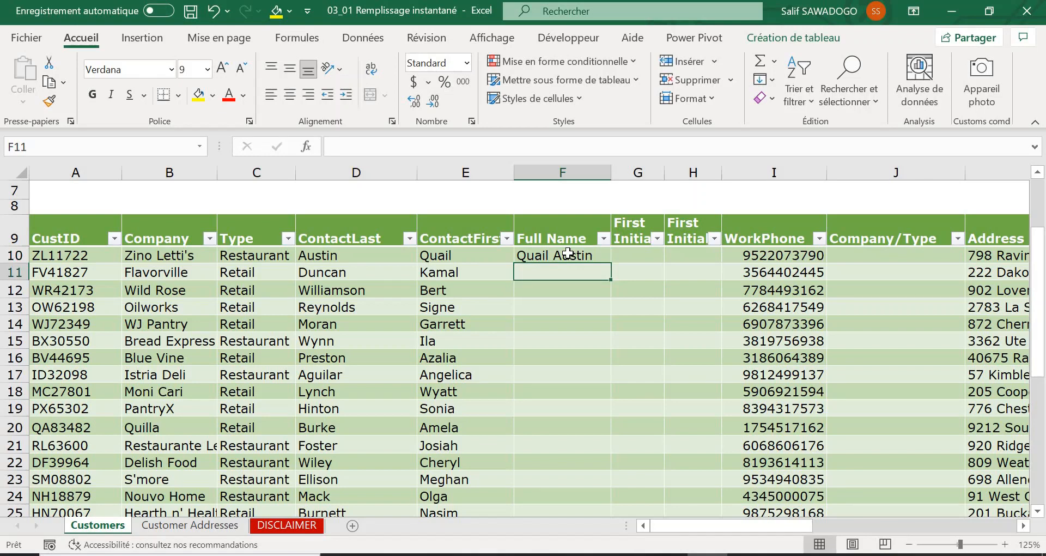
text(Kamal Duncan)
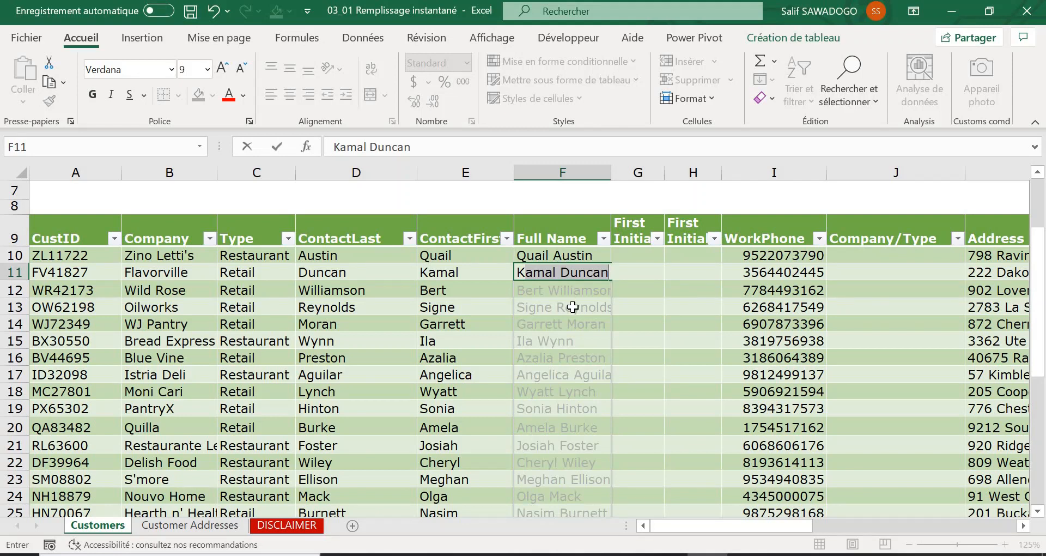
key(Return)
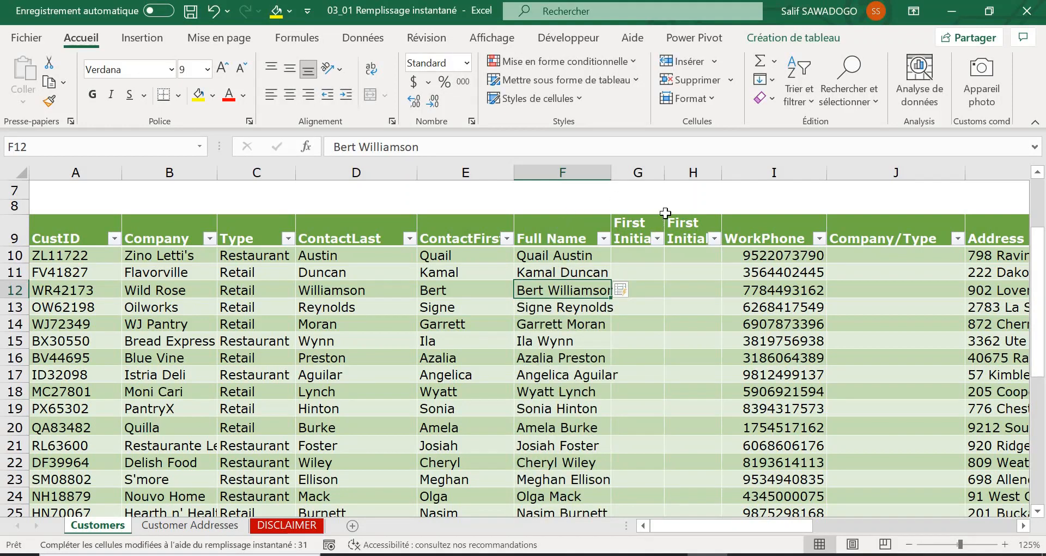
Widen the FN First Initial column, enter Q and K in its first two rows, and Flash Fill the rest
drag(663, 169, 681, 168)
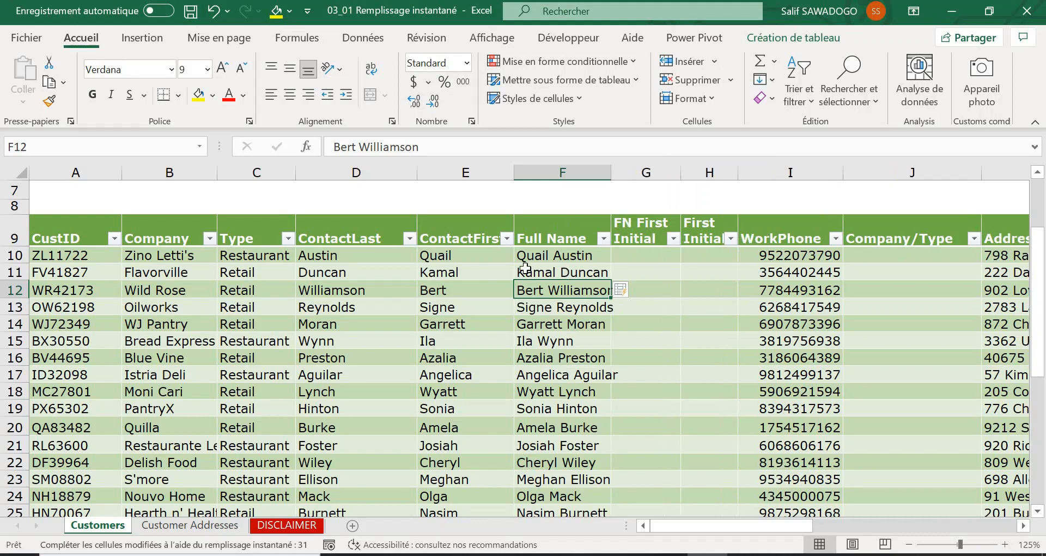
click(647, 258)
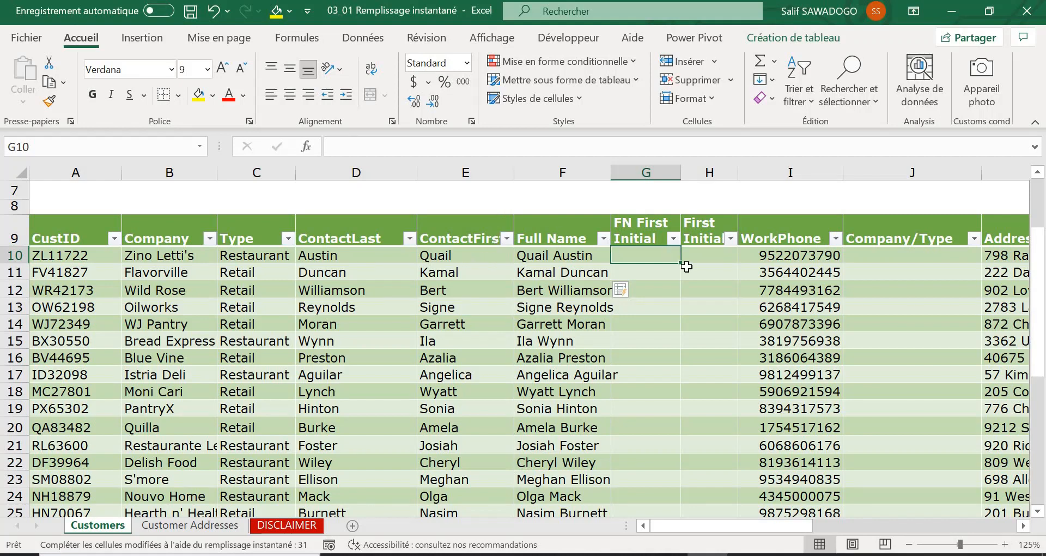
text(Q)
key(Return)
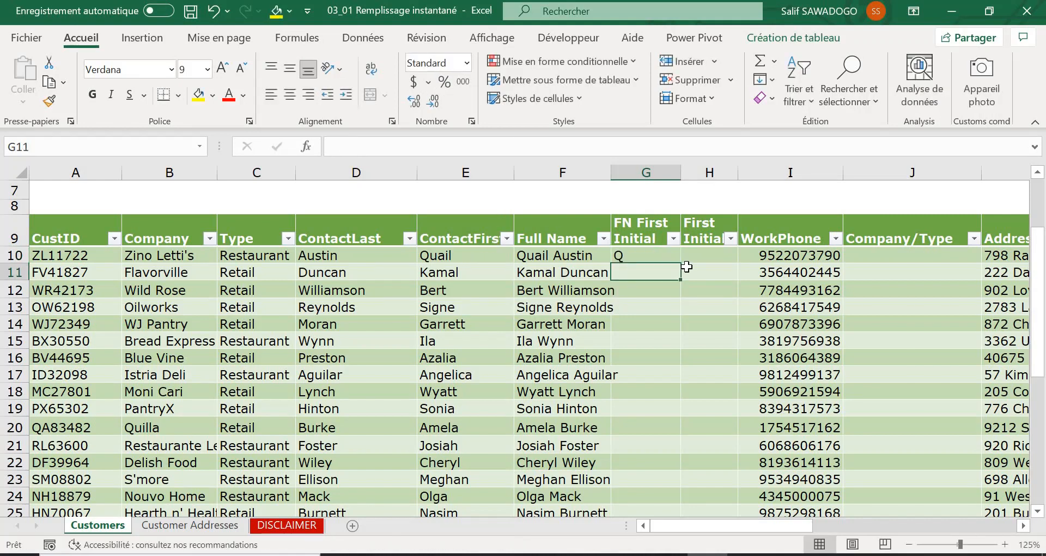
text(K)
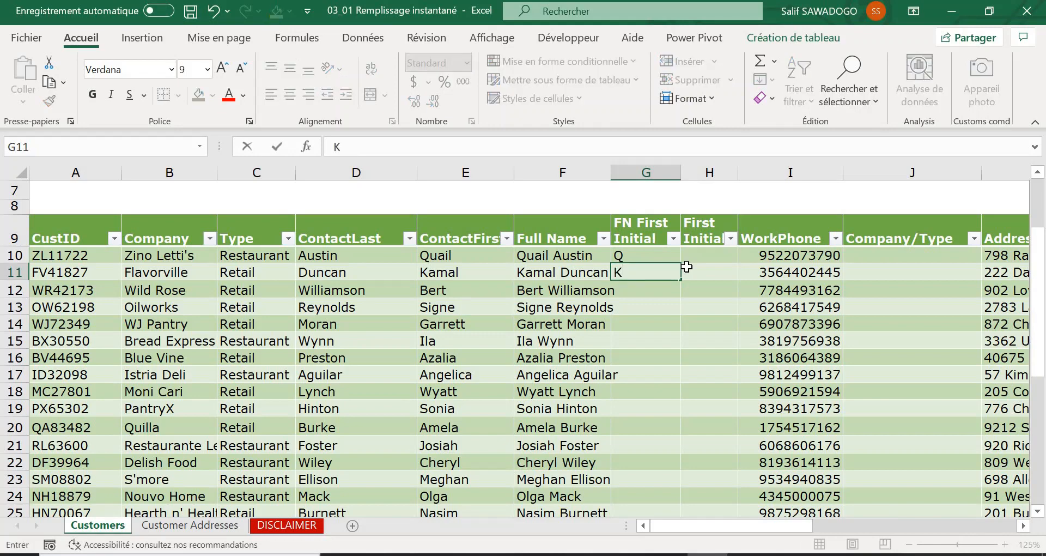
key(Return)
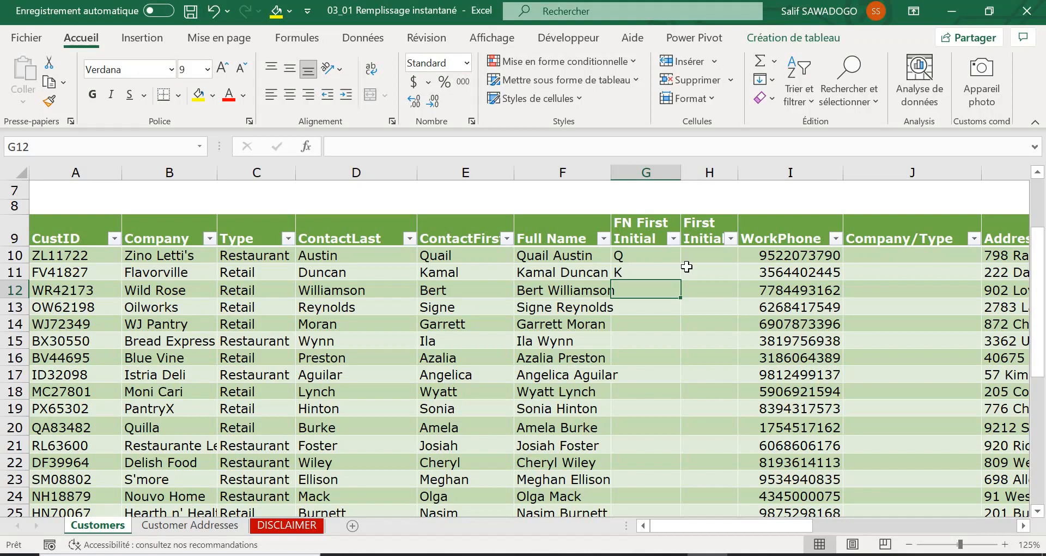
key(ctrl+e)
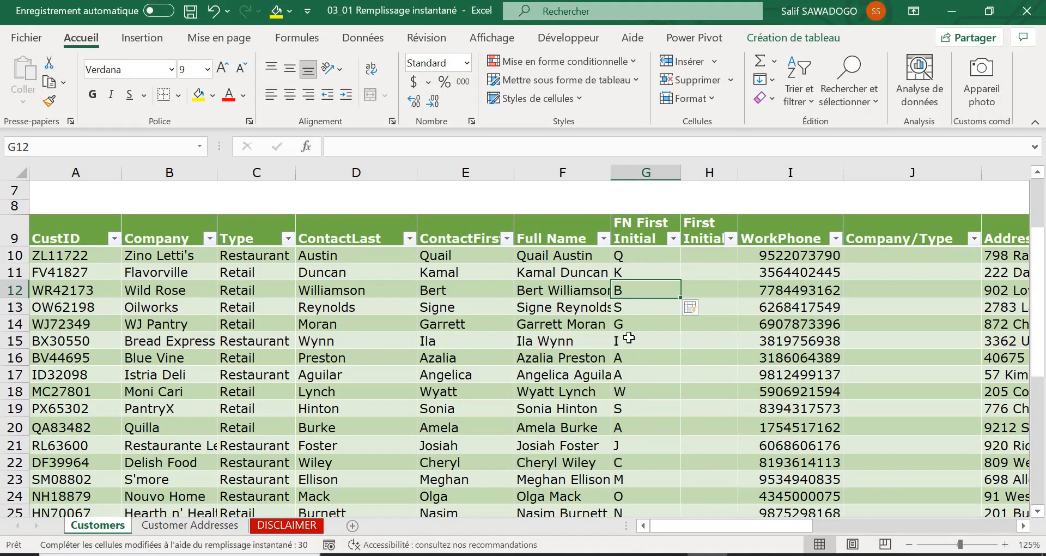
click(627, 447)
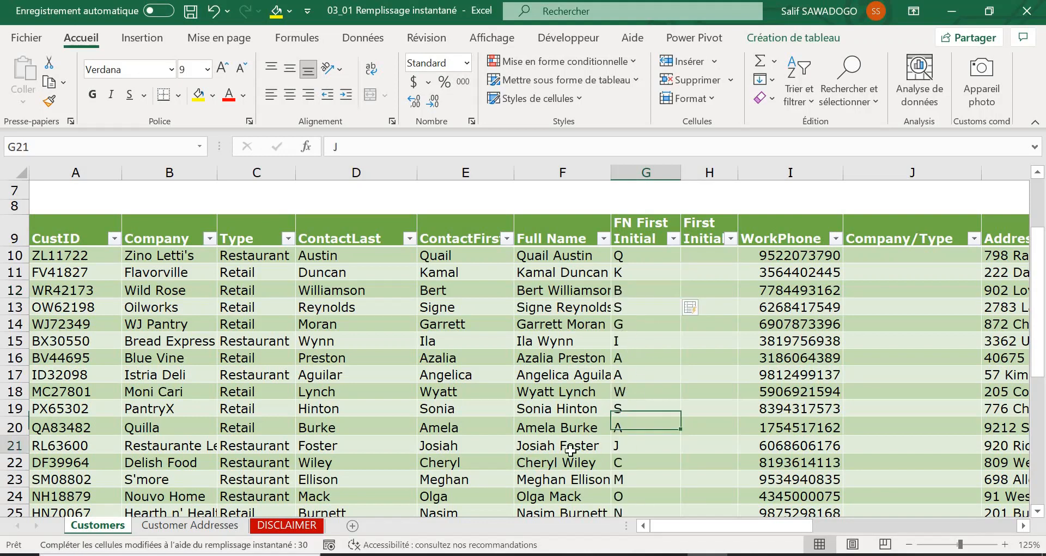
click(443, 447)
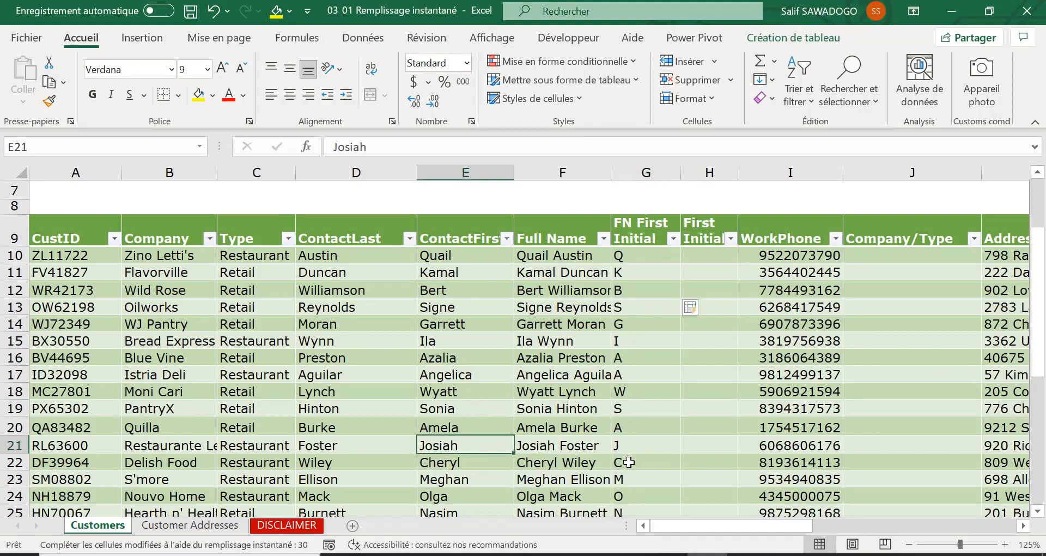
drag(629, 462, 444, 461)
click(444, 461)
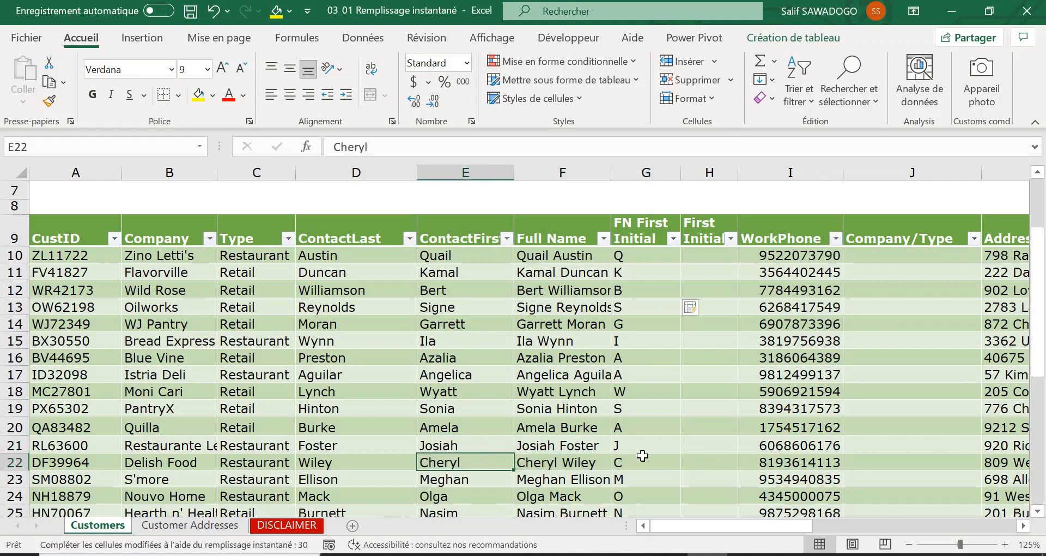
Widen the LN First Initial column, enter A and D in its first two rows, and Flash Fill the rest
click(689, 251)
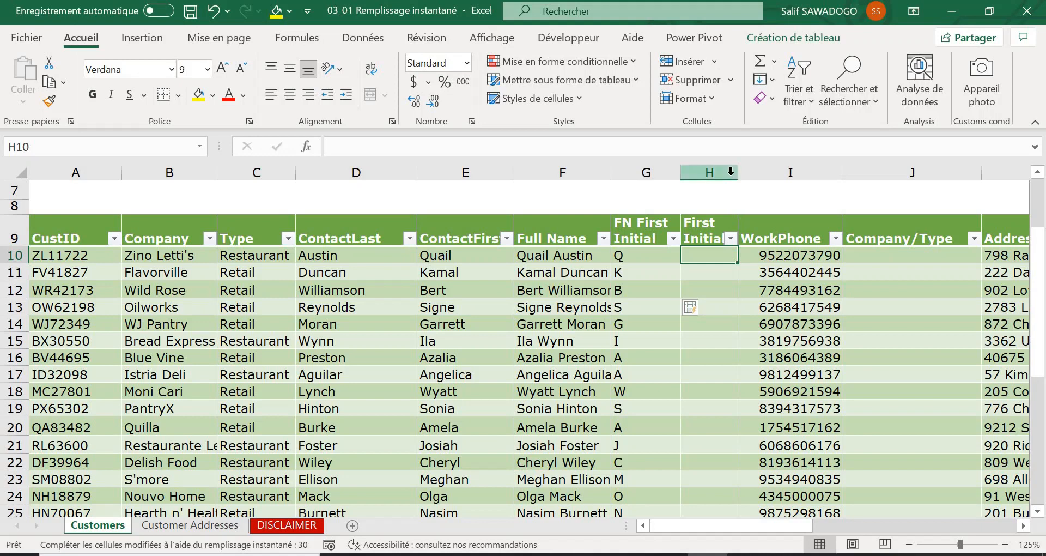
drag(755, 175, 772, 175)
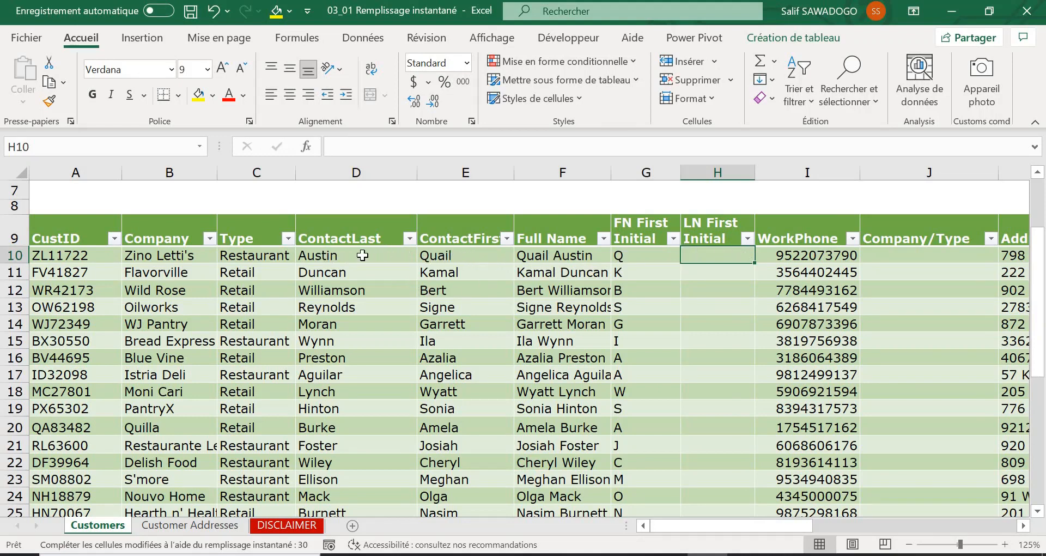
text(Q)
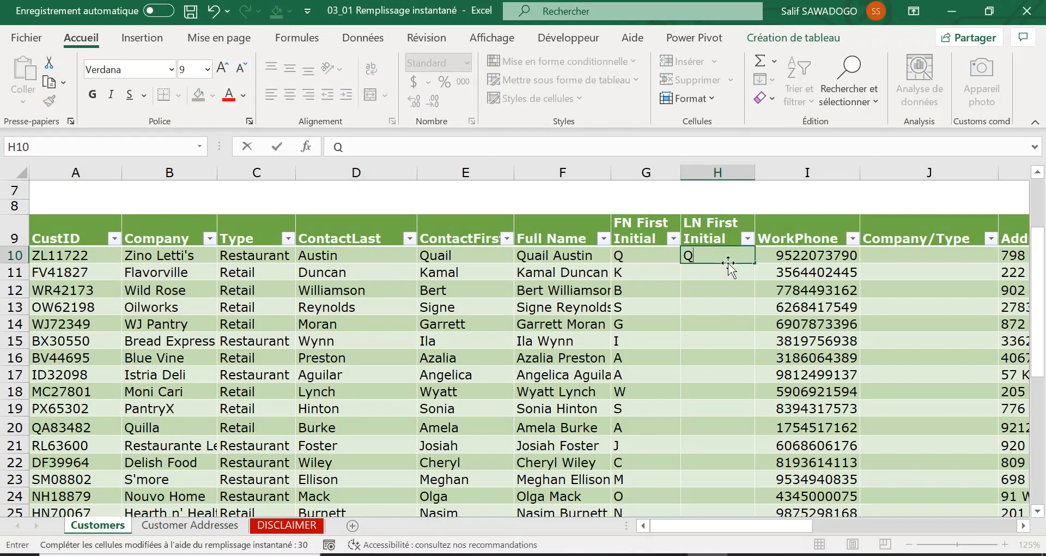
key(BackSpace)
text(A)
key(Return)
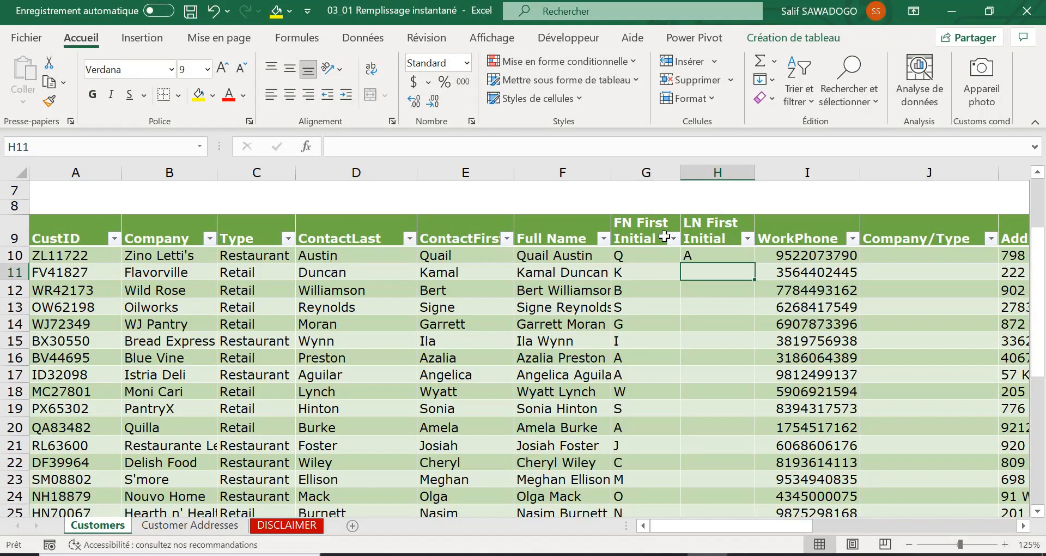
text(D)
key(Return)
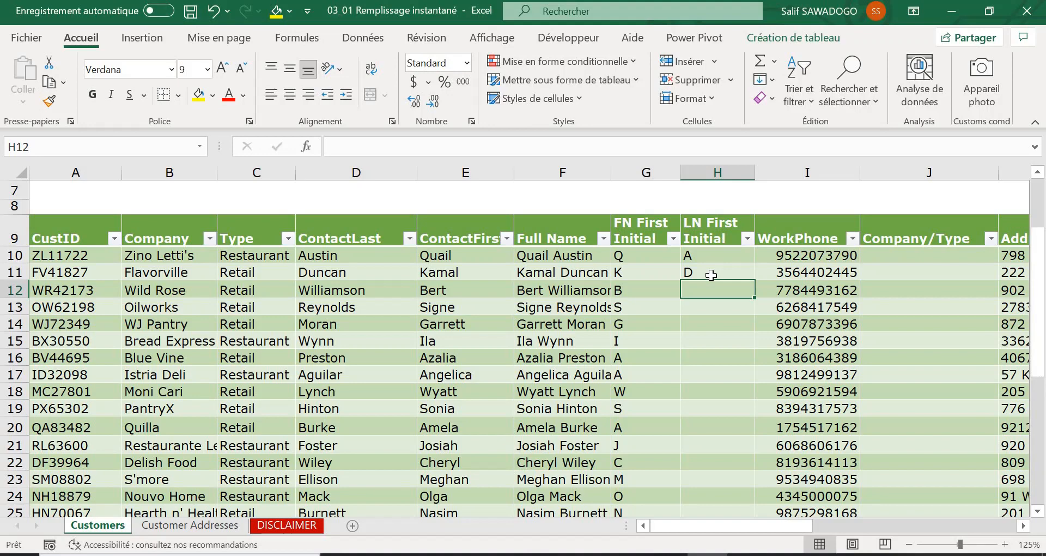
key(ctrl+e)
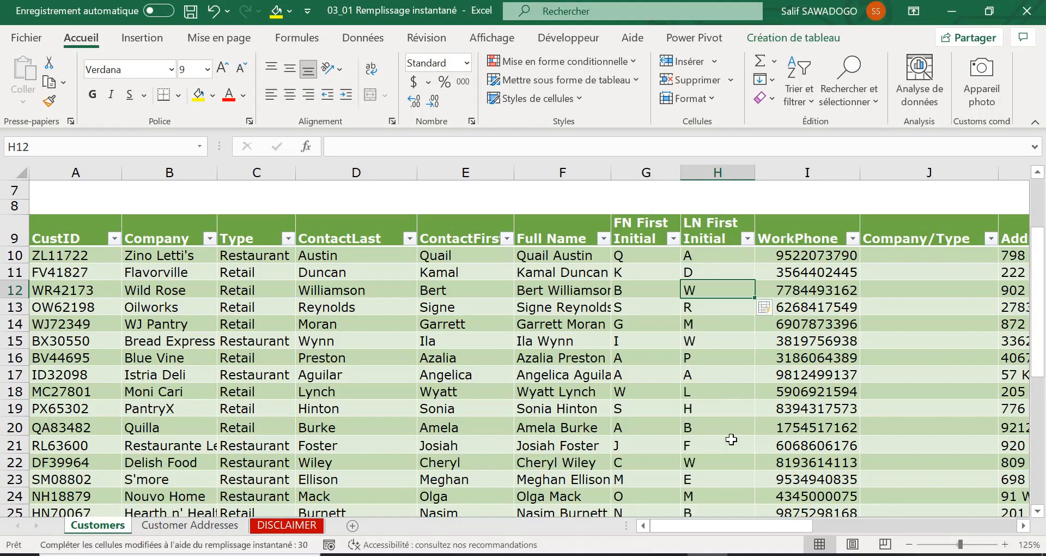
Switch to the Customer Addresses sheet and widen the Full Address column to fit the longest address
scroll(731, 439, down, 3)
scroll(343, 486, up, 5)
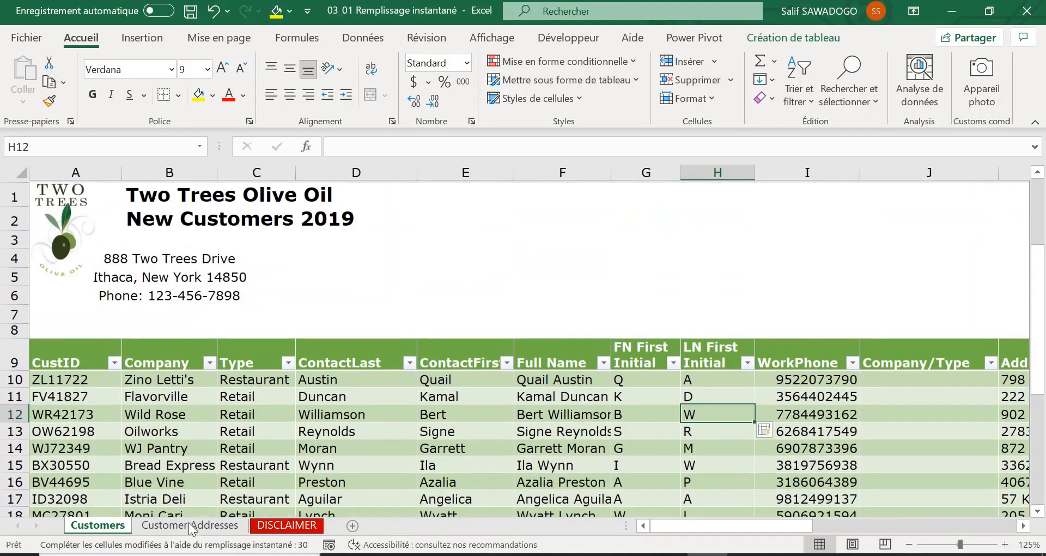
click(191, 526)
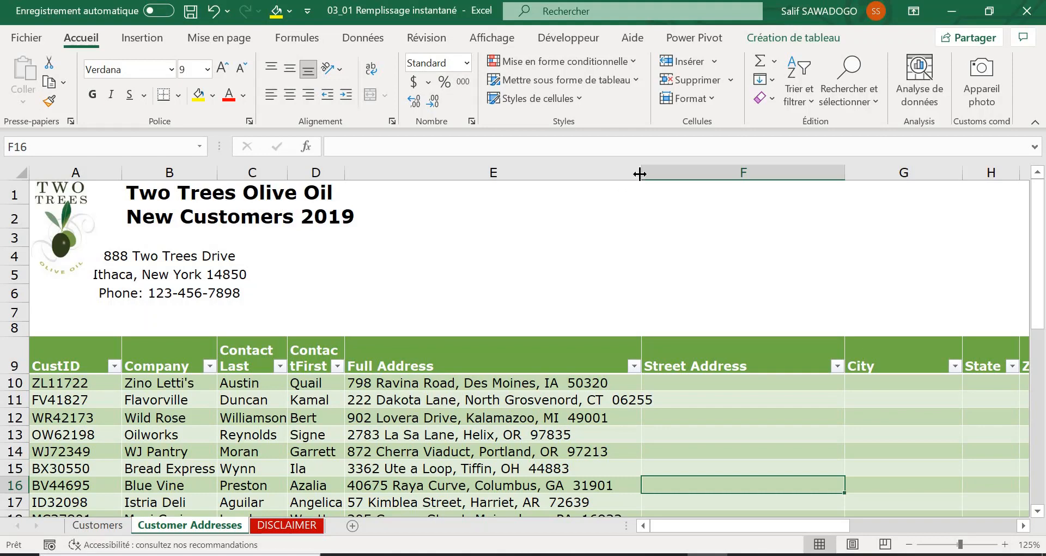
drag(674, 173, 677, 173)
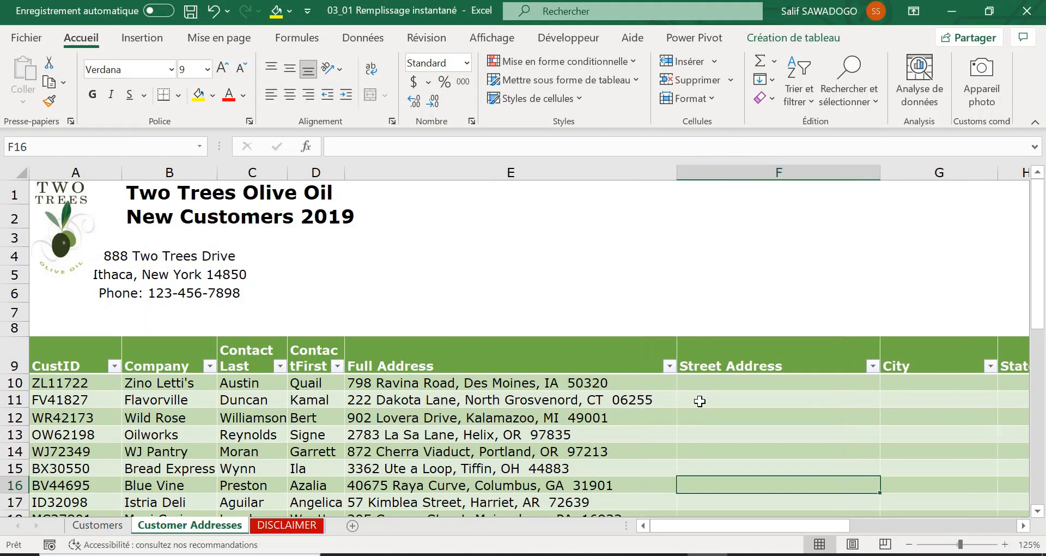
scroll(700, 401, down, 2)
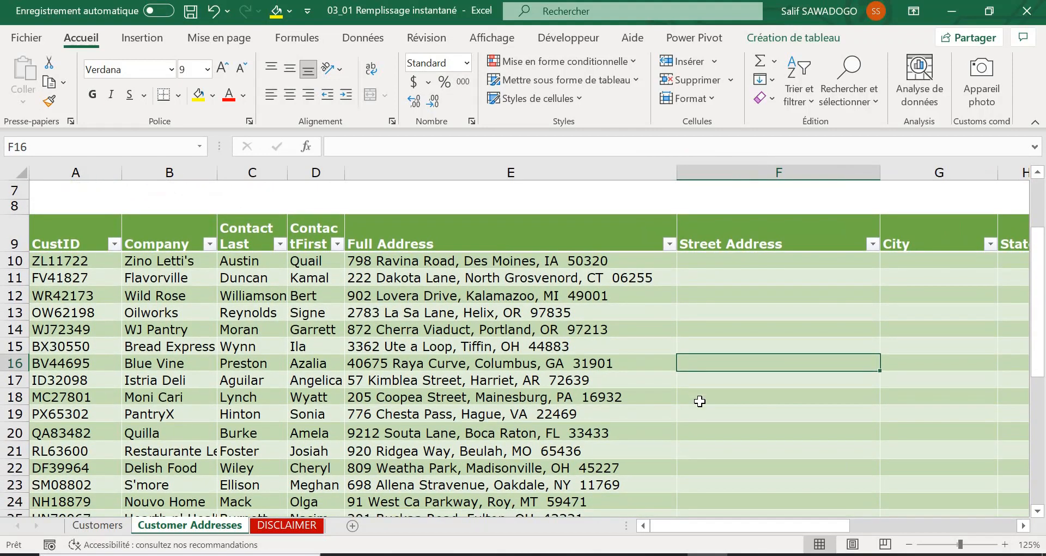
Compare the first customer's full address with the Street Address, City, State and ZIP columns it is split into
click(393, 258)
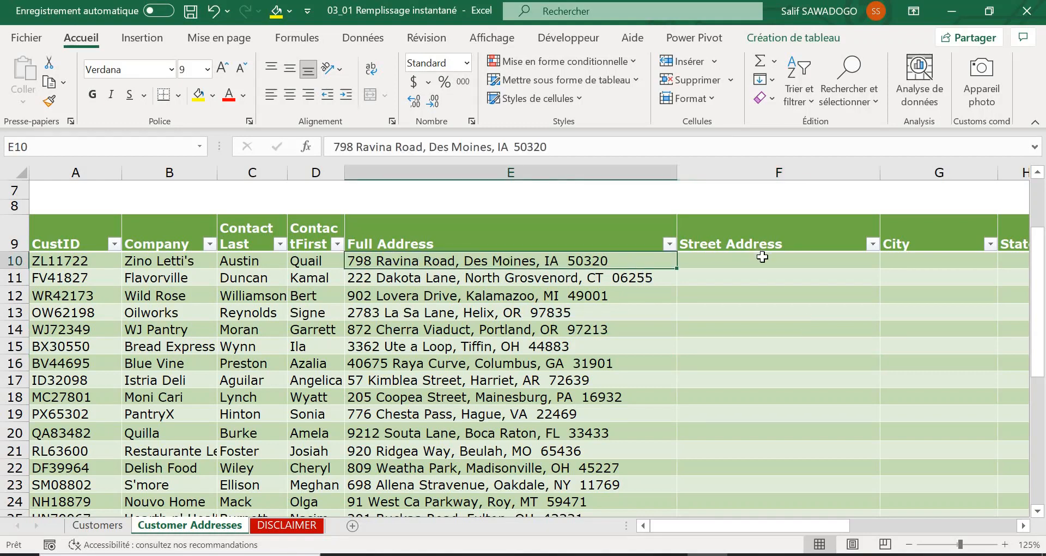
click(734, 263)
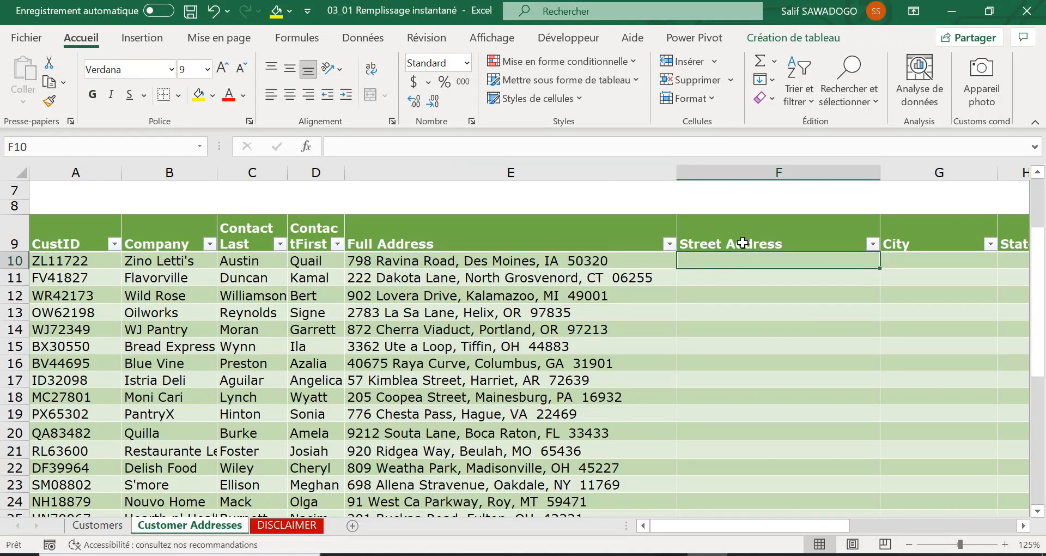
click(888, 260)
scroll(920, 257, right, 3)
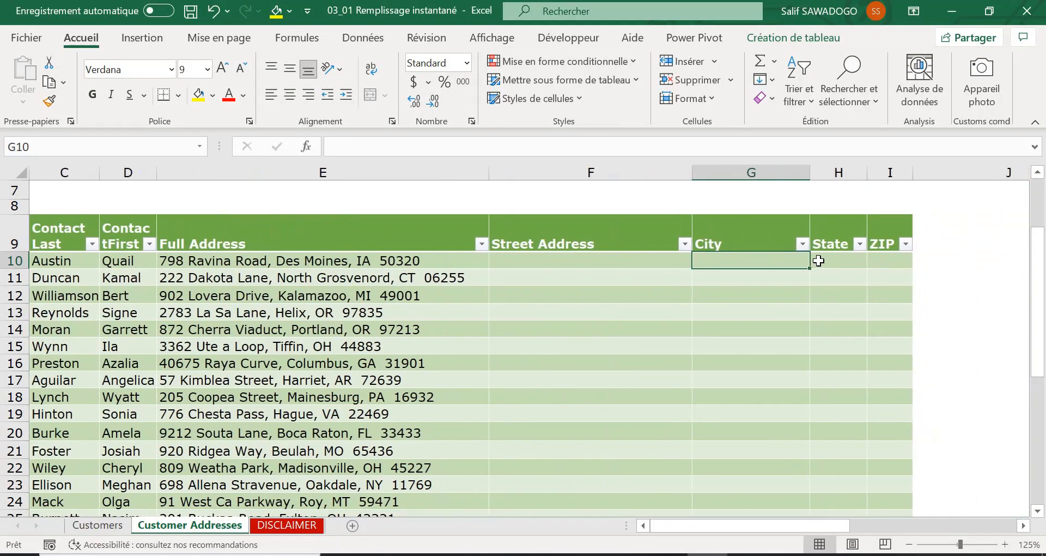
click(818, 261)
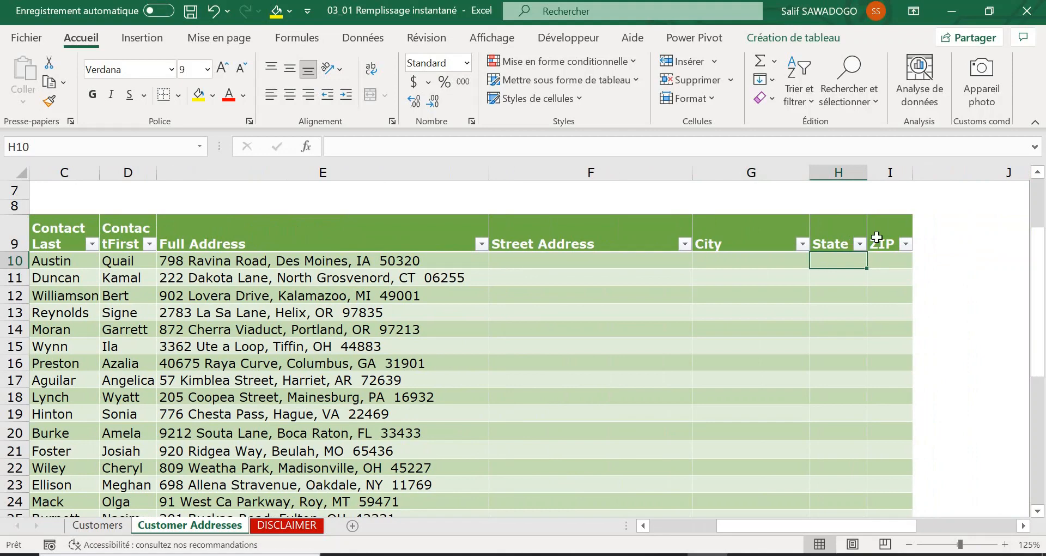
click(898, 257)
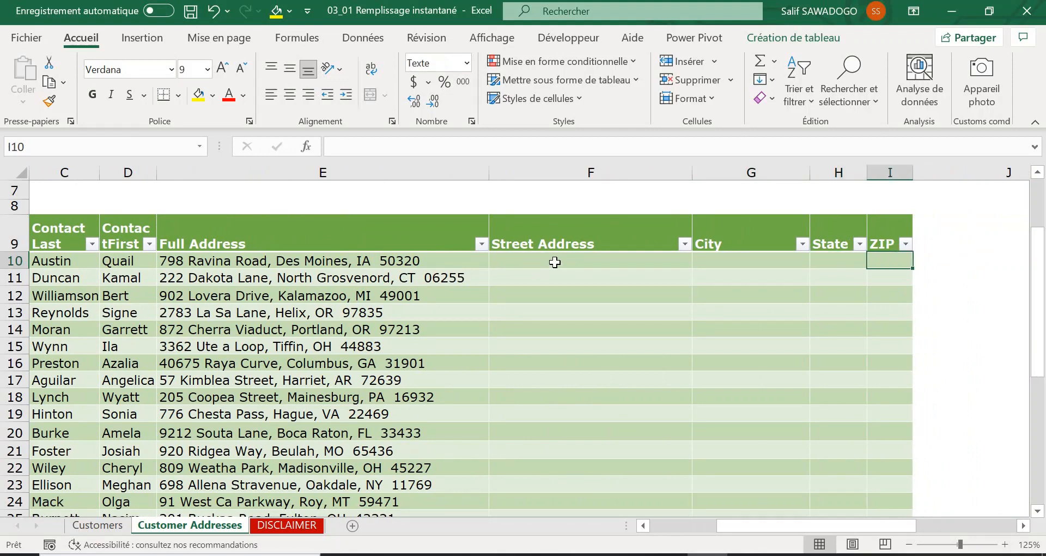
scroll(554, 262, left, 2)
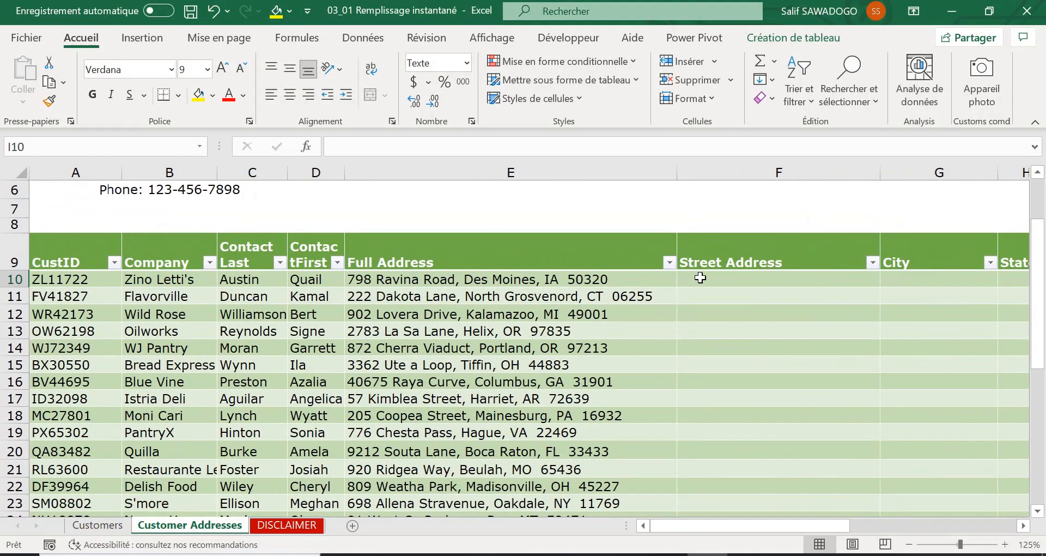
Enter only the street part of the first customer's full address in cell F10 of the Street Address column
click(701, 278)
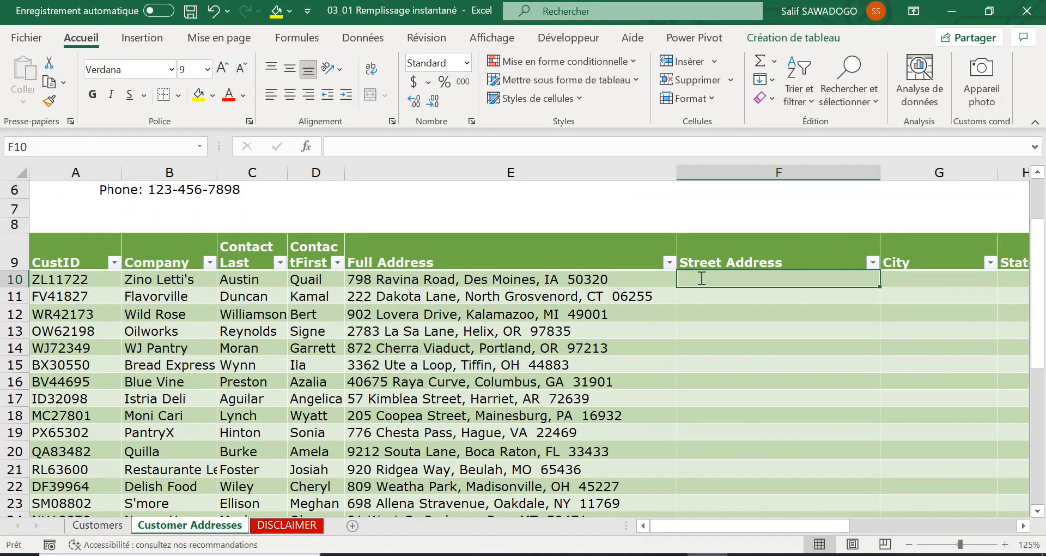
text(&()
key(BackSpace)
key(BackSpace)
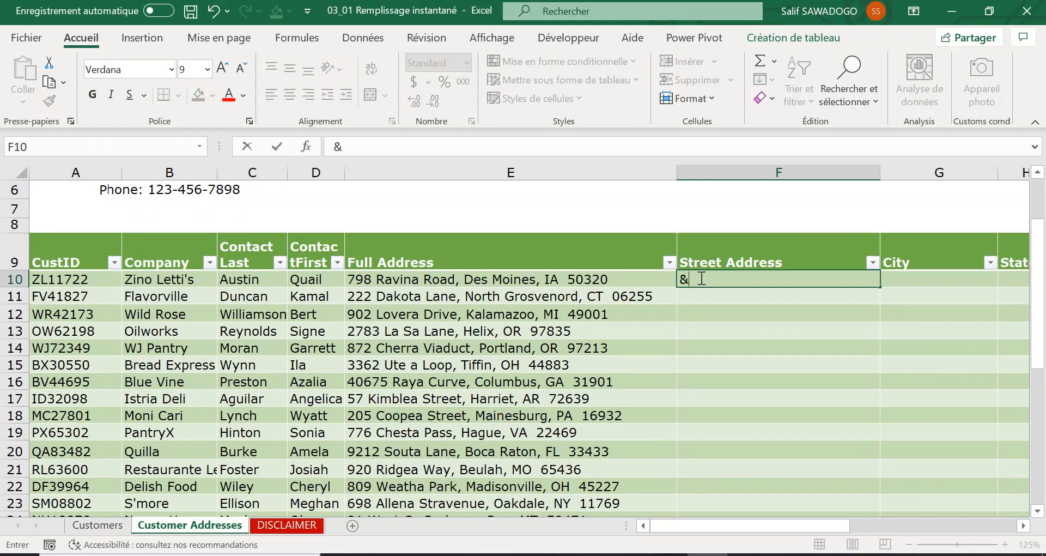
text(798 Ravina)
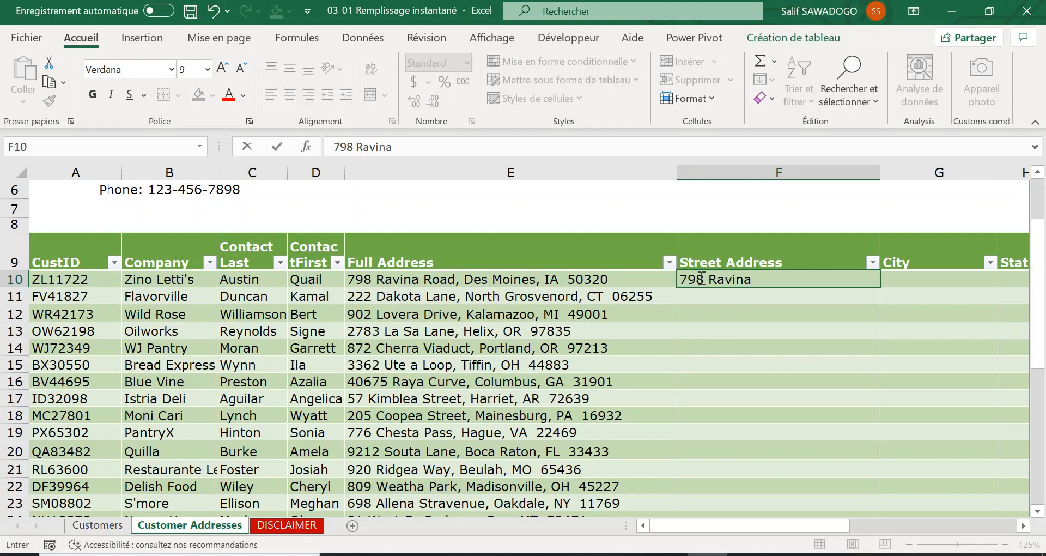
text( Road)
key(Tab)
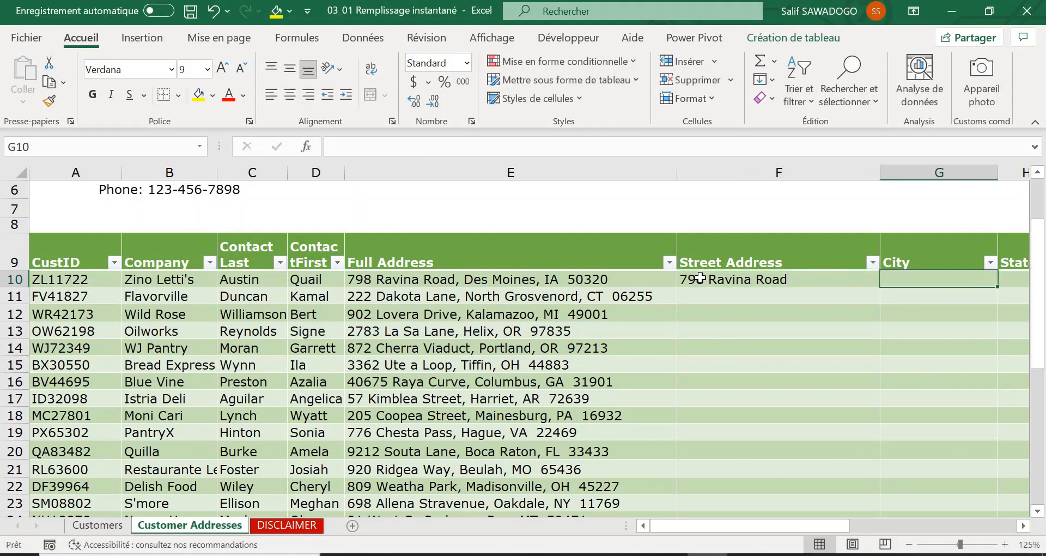
Enter the first customer's city and two-letter state code, taken from the full address, in cells G10 and H10
text(Des)
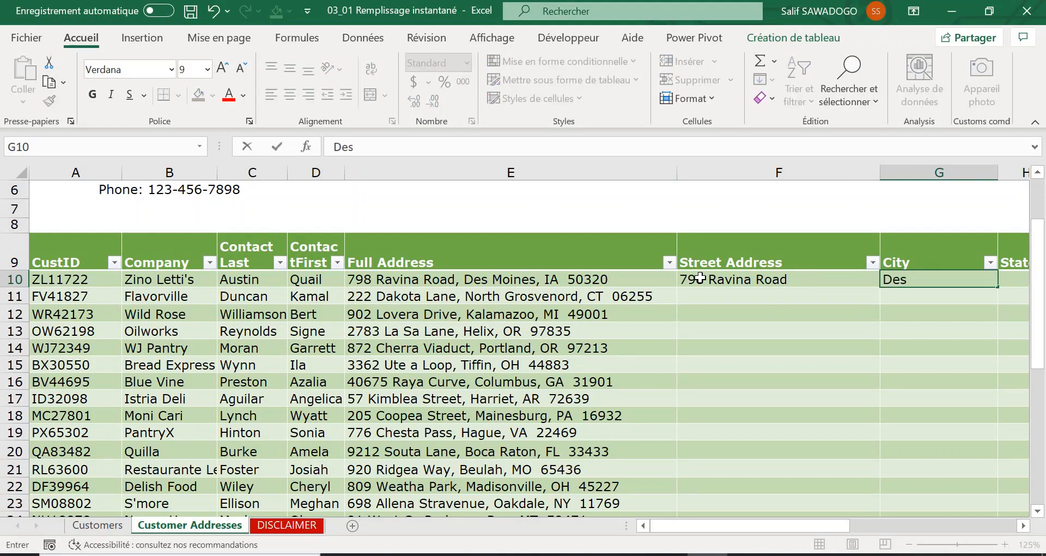
text( Moines)
key(Tab)
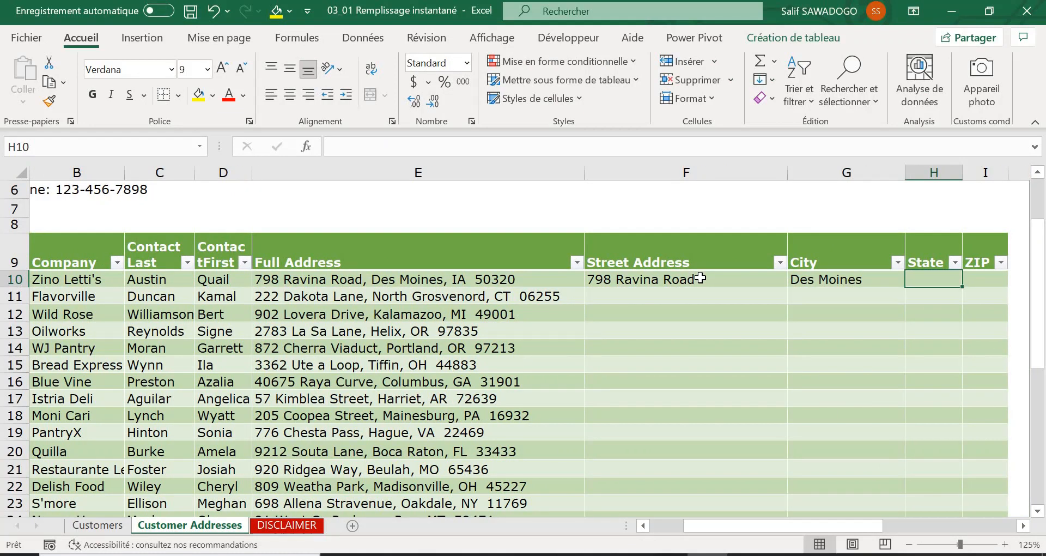
text(IQ)
key(Tab)
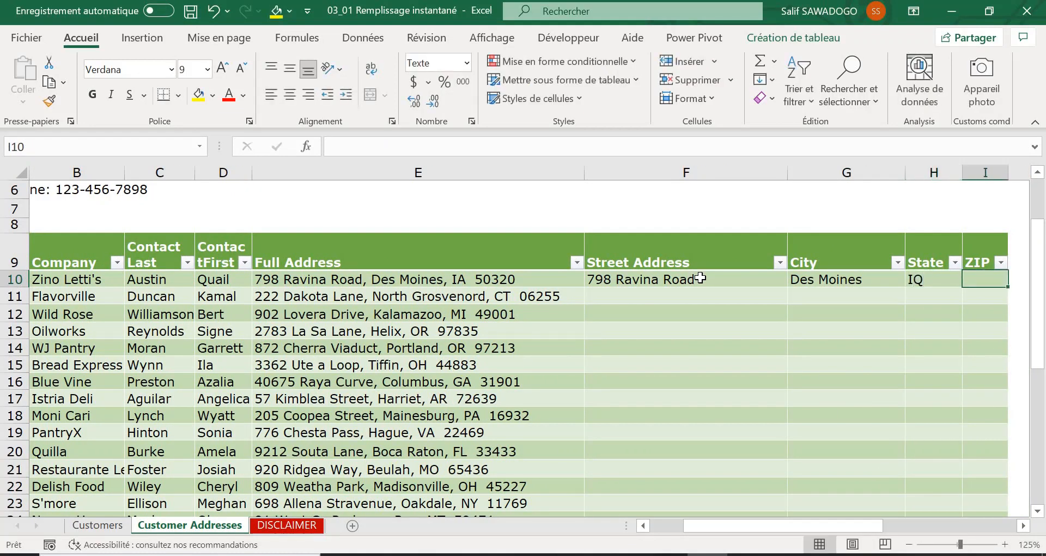
key(Left)
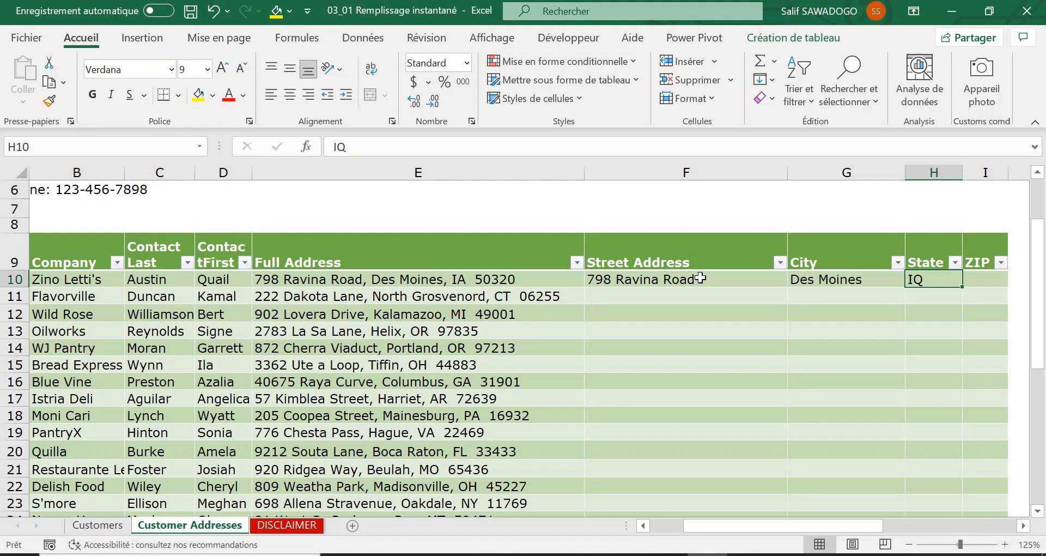
text(IA)
key(Tab)
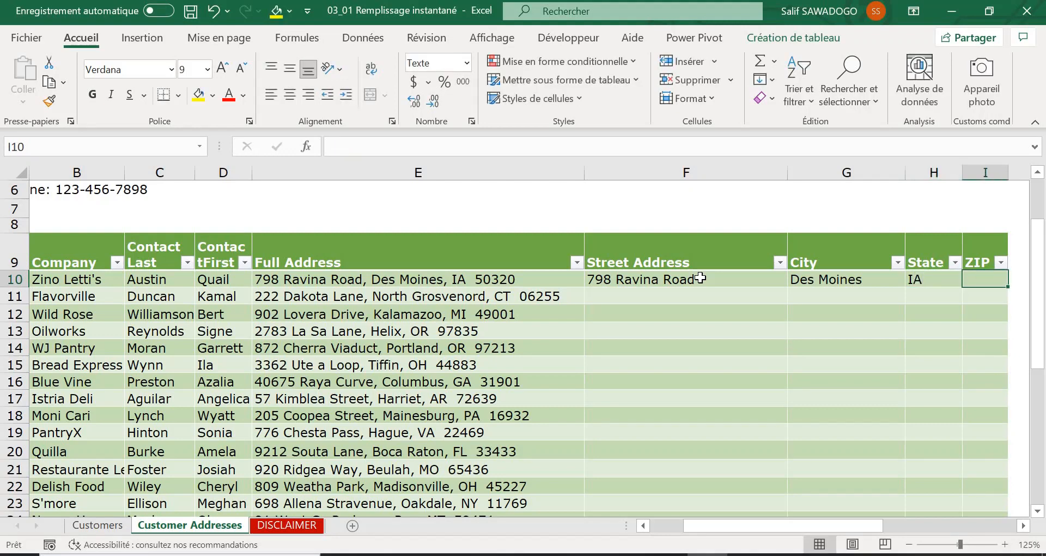
Enter the first customer's five-digit ZIP code from the full address in cell I10
text(5)
key(BackSpace)
text(5)
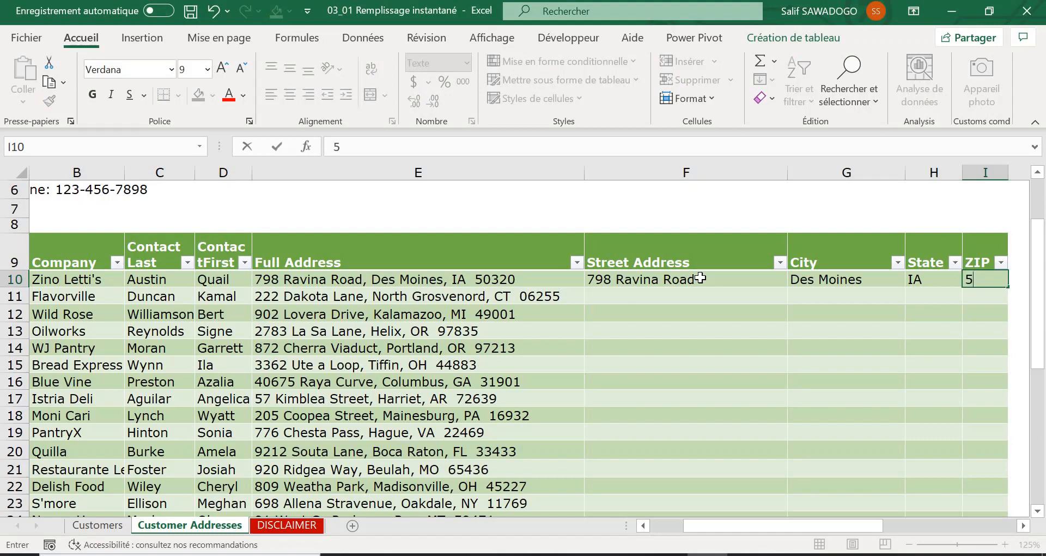
text(0320)
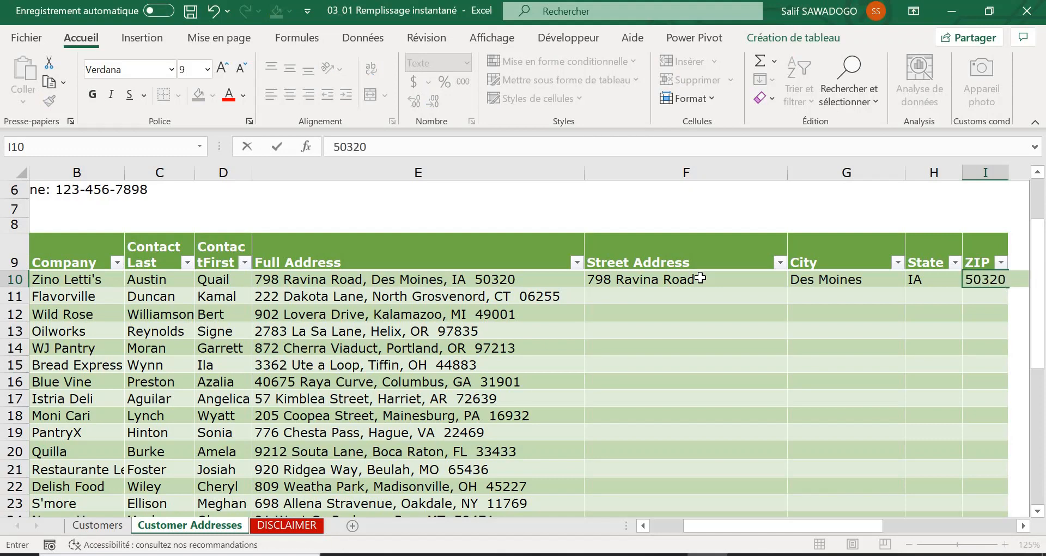
key(Return)
Enter only the street part of the second customer's full address, including the word Lane, in cell F11
click(615, 292)
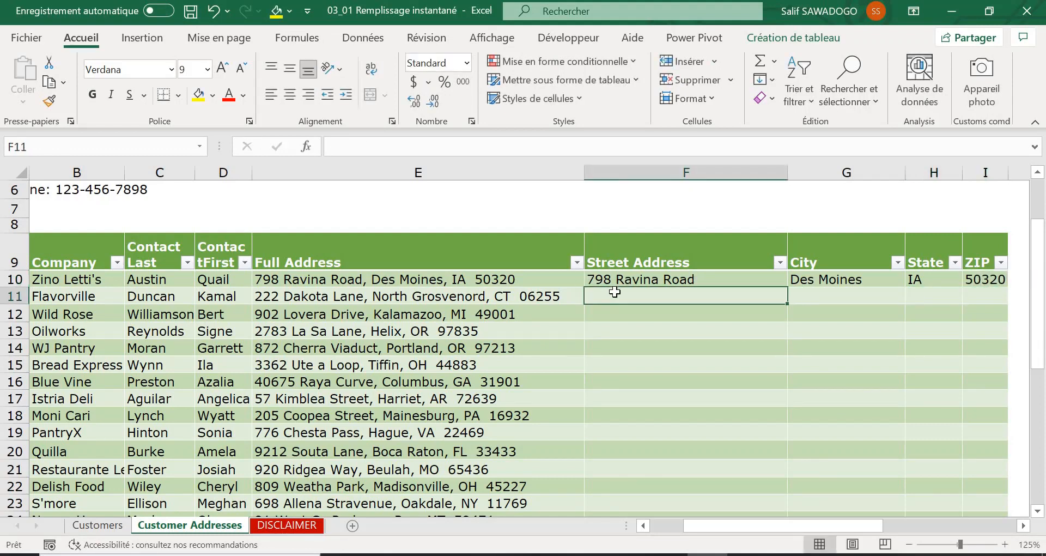
text(@@)
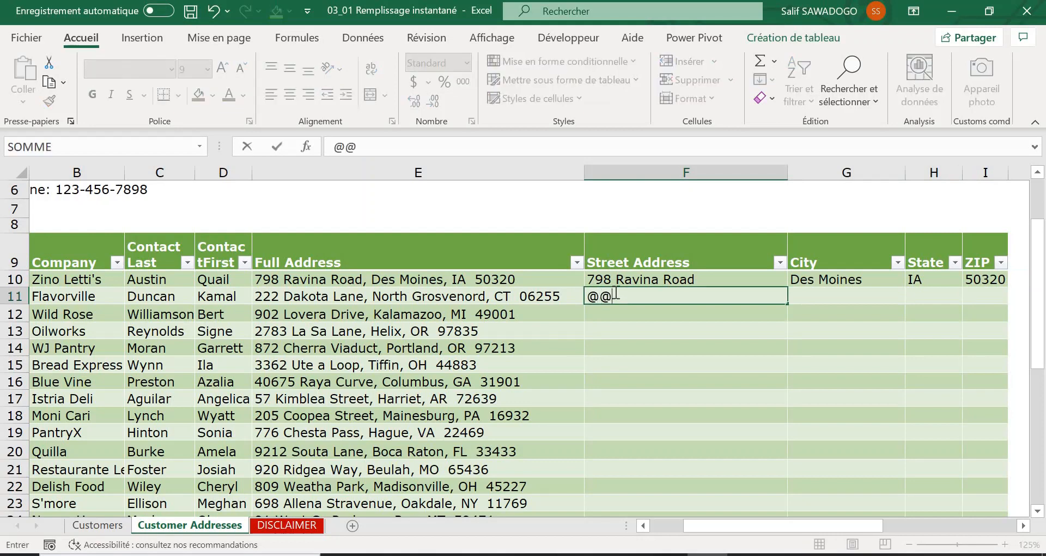
key(BackSpace)
key(BackSpace)
text(222)
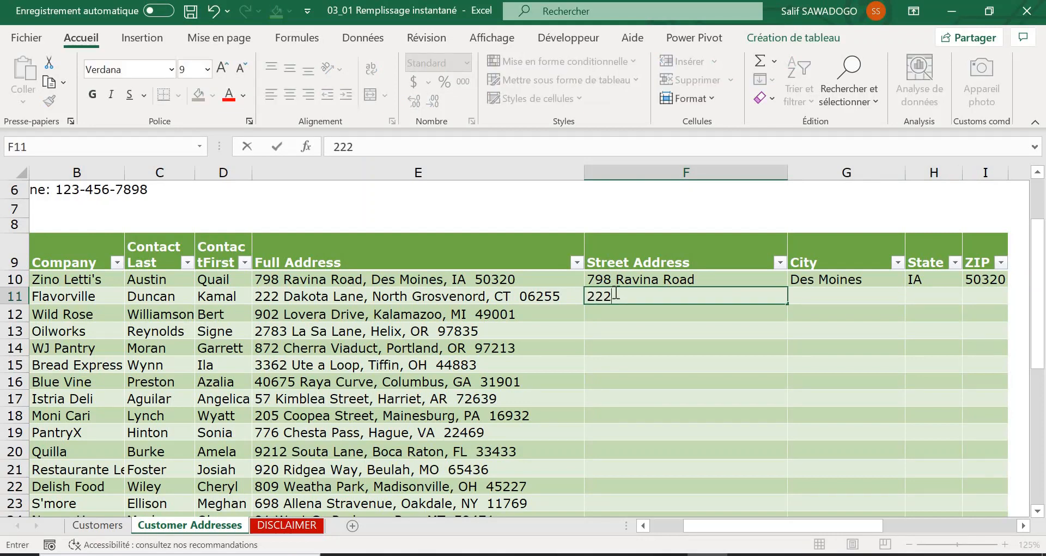
text( Dakota)
key(Tab)
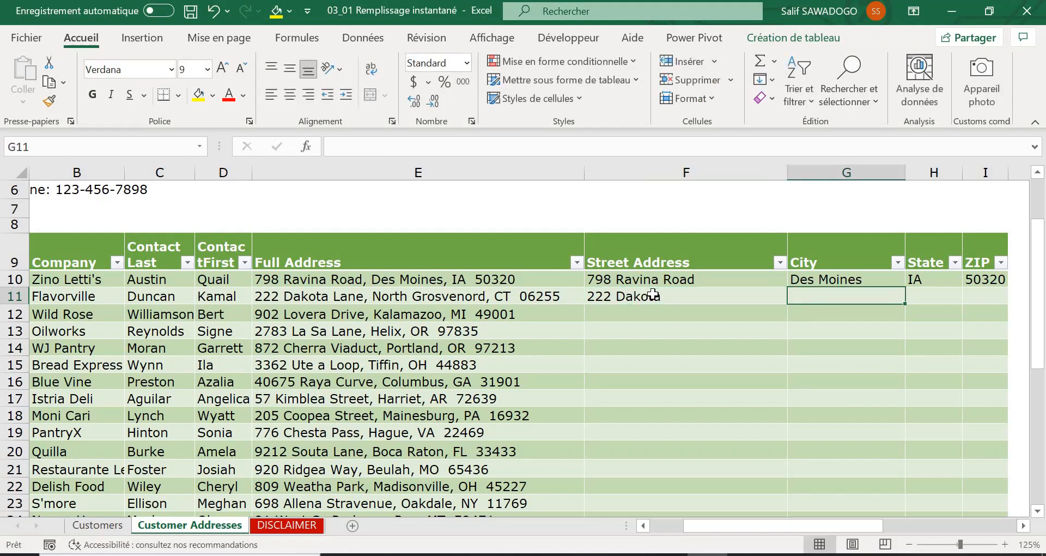
double_click(678, 294)
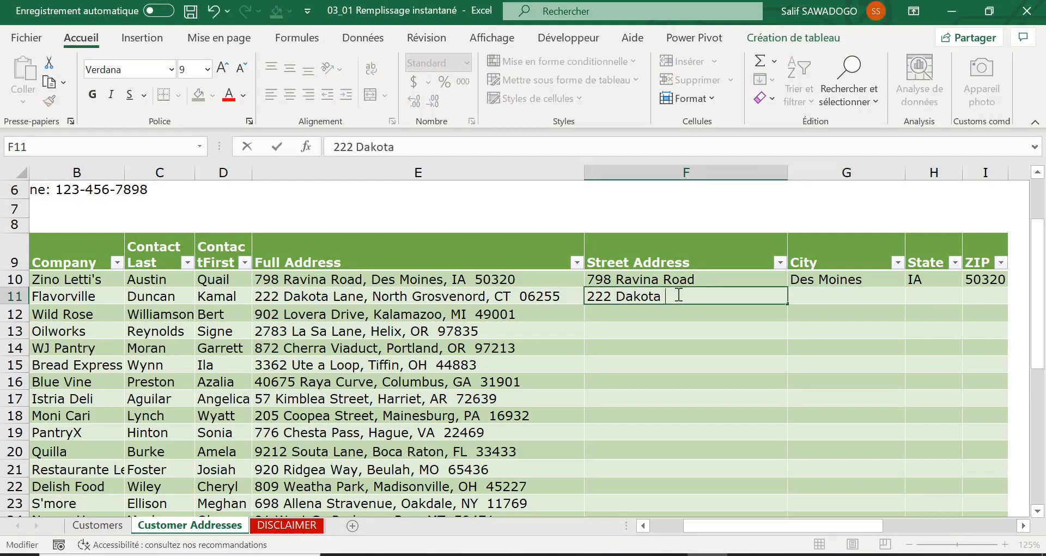
text(Lane)
key(Tab)
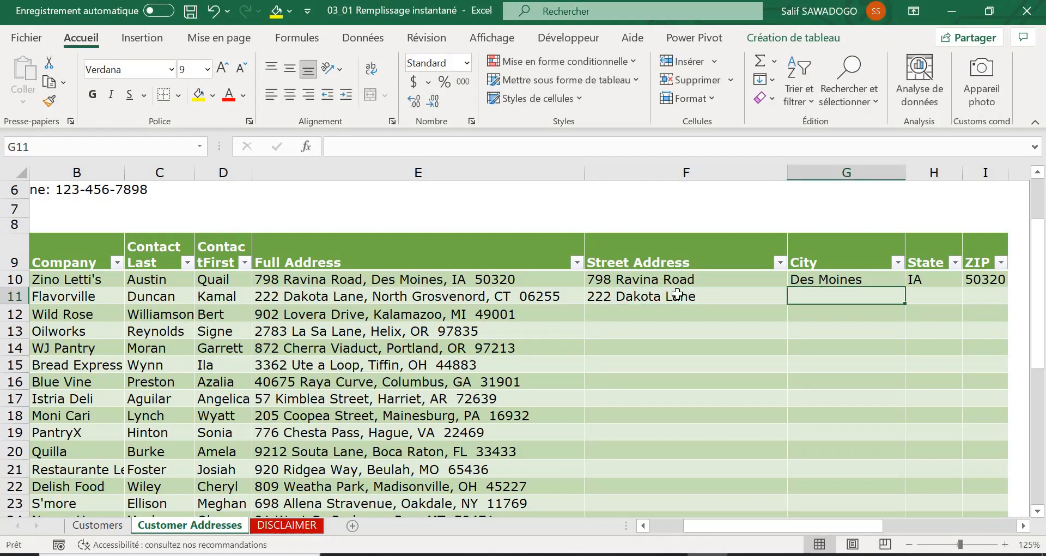
Enter the second customer's city in cell G11 and two-letter state code in cell H11
text(No)
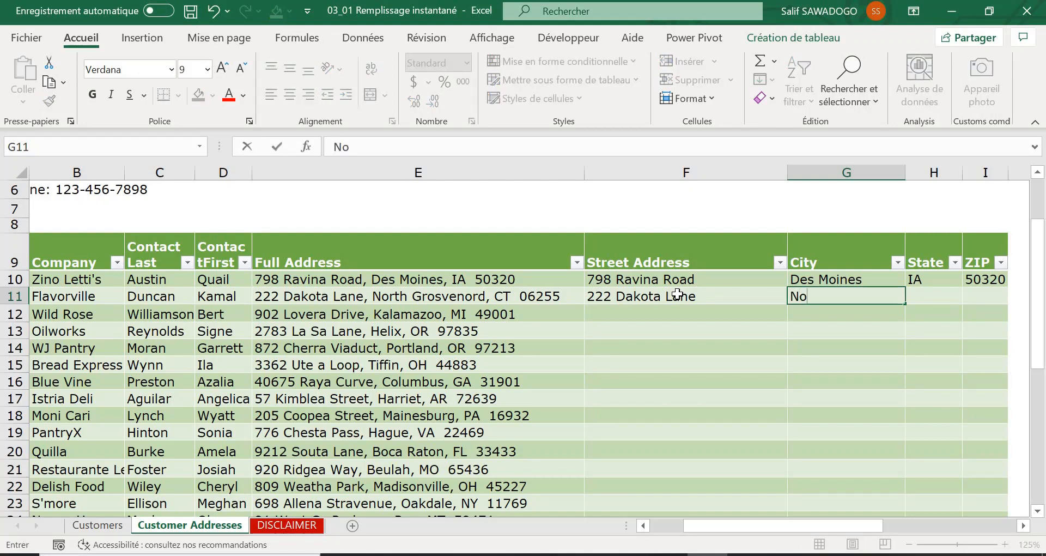
text(rth Grosvenord)
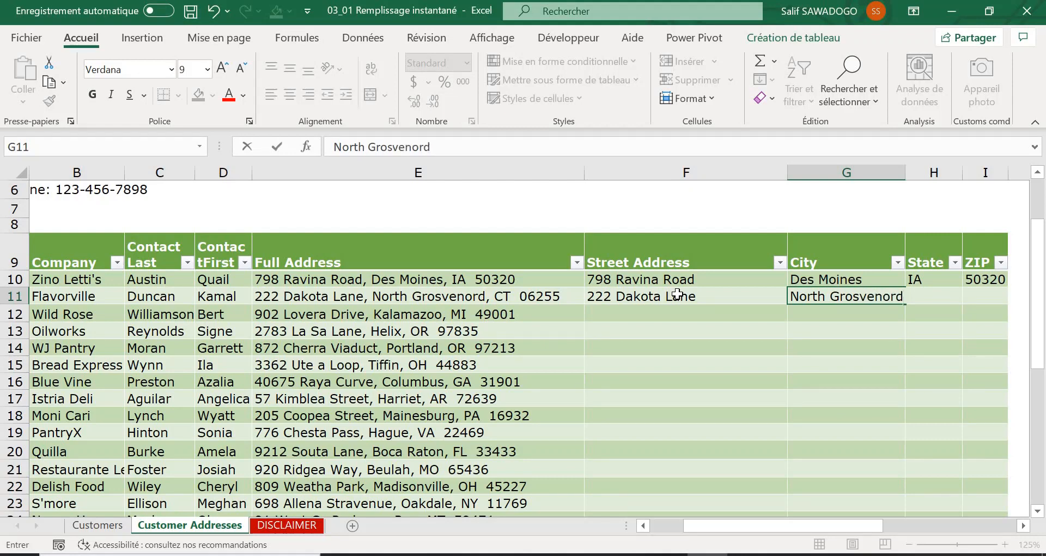
key(Tab)
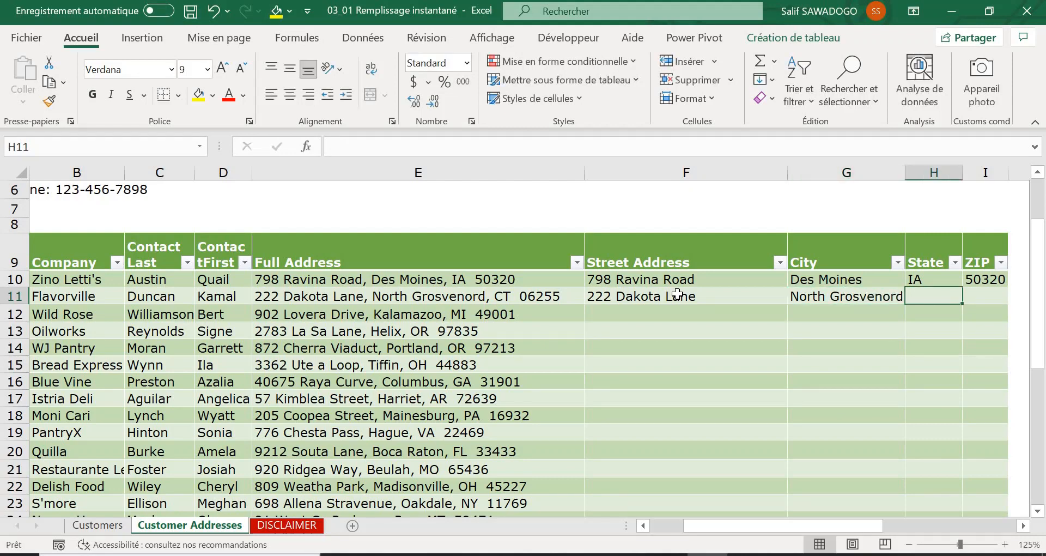
text(CT)
key(Tab)
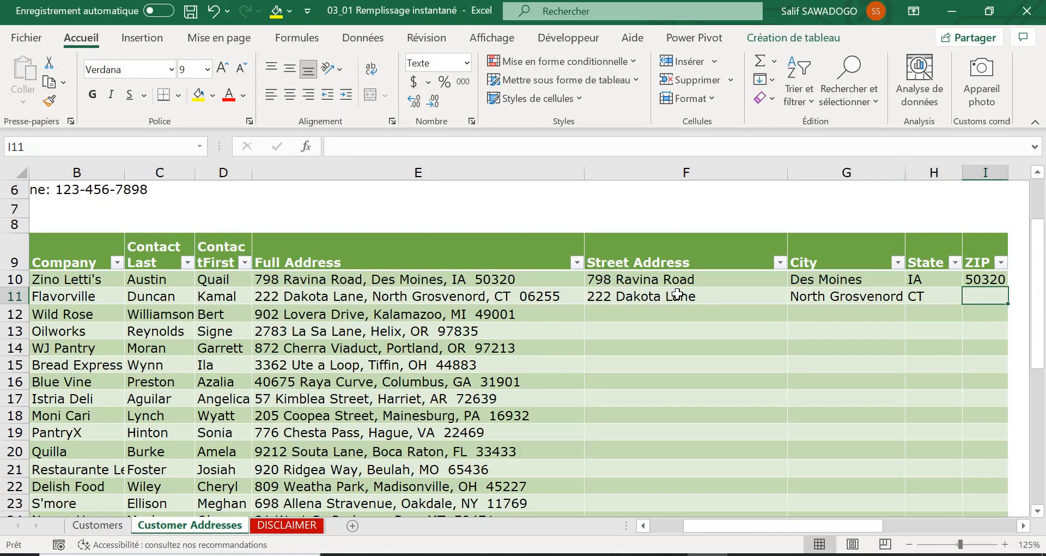
Enter the second customer's ZIP code in cell I11 as text with a leading apostrophe, keeping its leading zero
text())
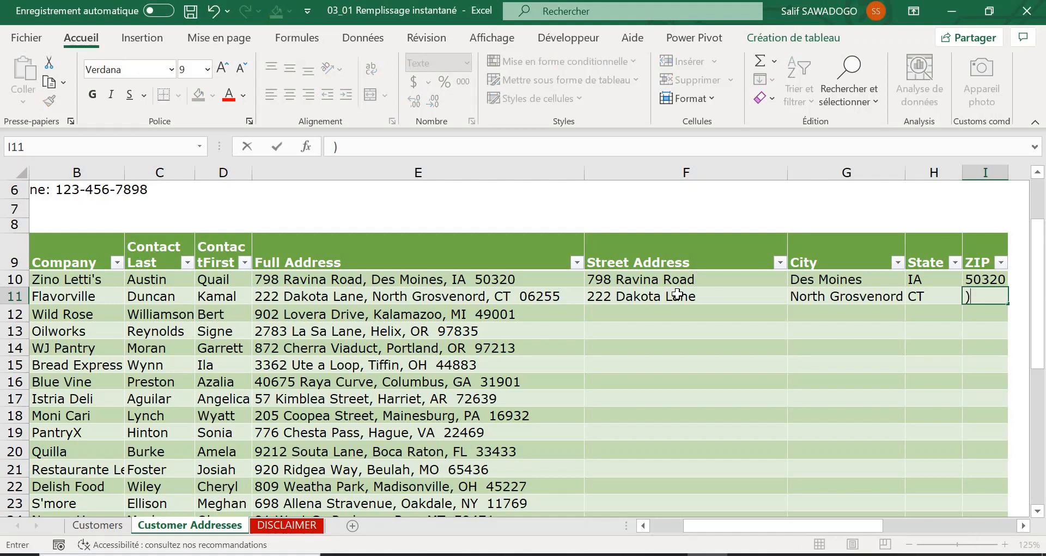
key(BackSpace)
text('06255)
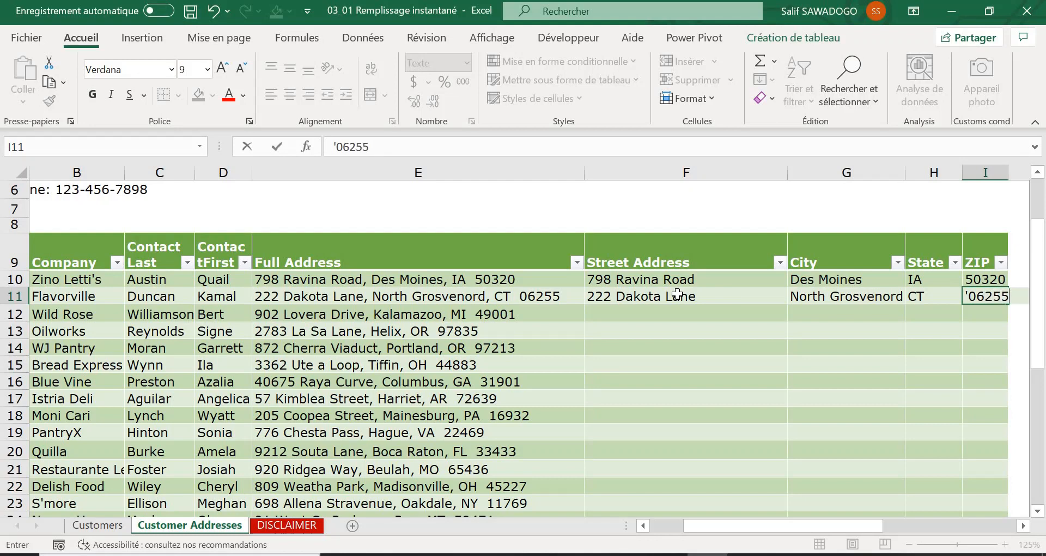
key(Return)
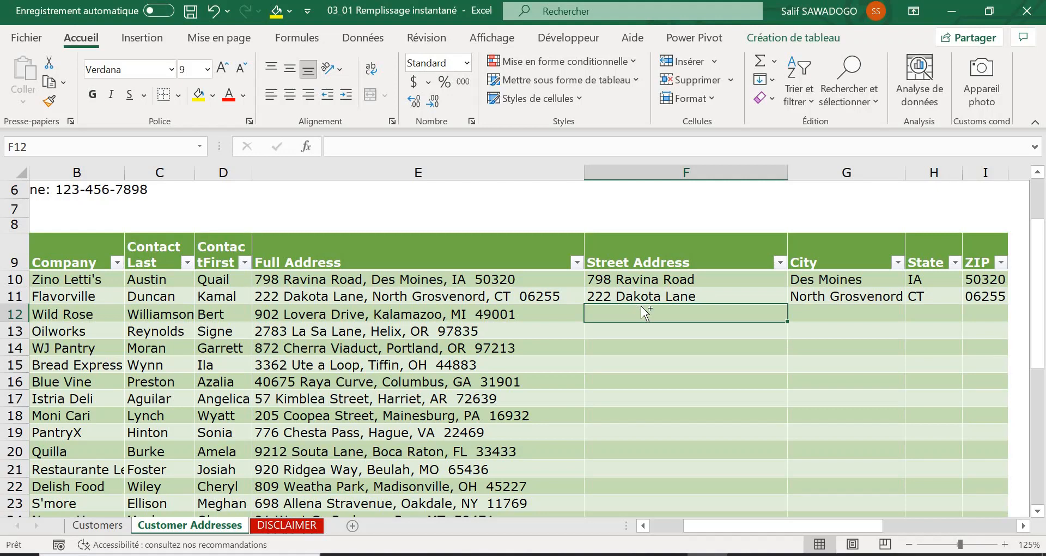
Flash Fill the remaining rows of the Street Address and City columns from row 12
key(ctrl+e)
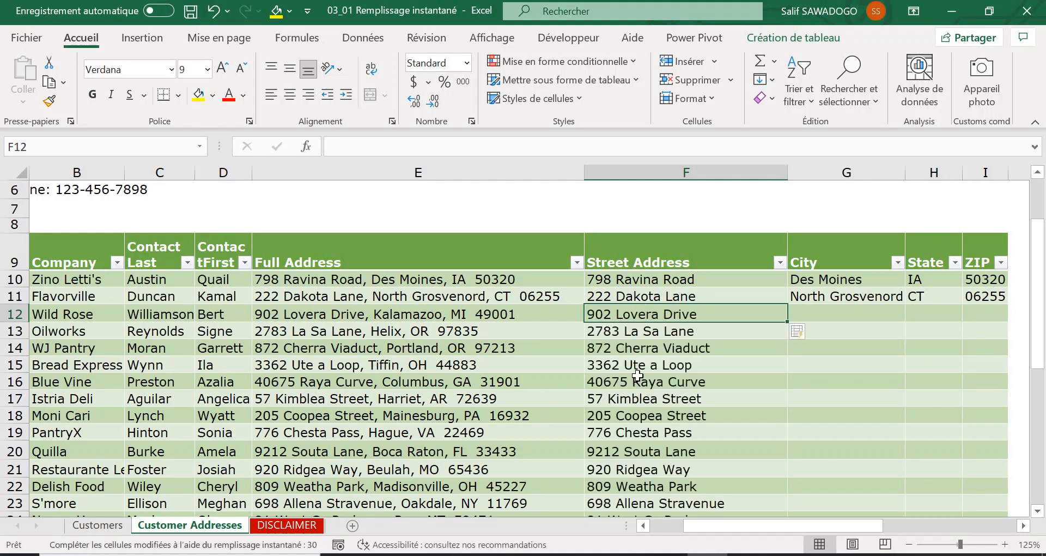
click(807, 311)
key(ctrl+e)
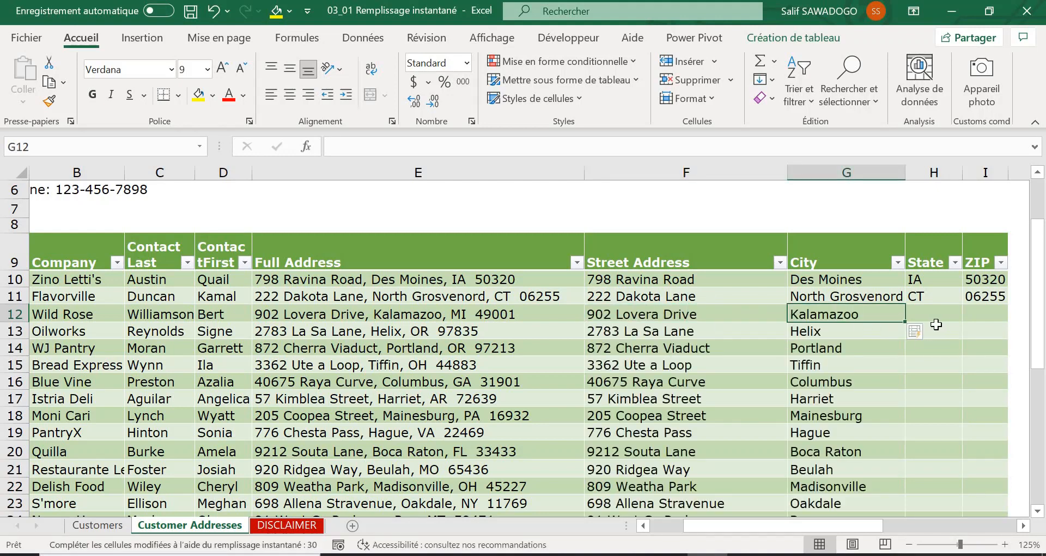
Flash Fill the remaining rows of the State and ZIP columns from row 12 and review the split addresses
click(919, 316)
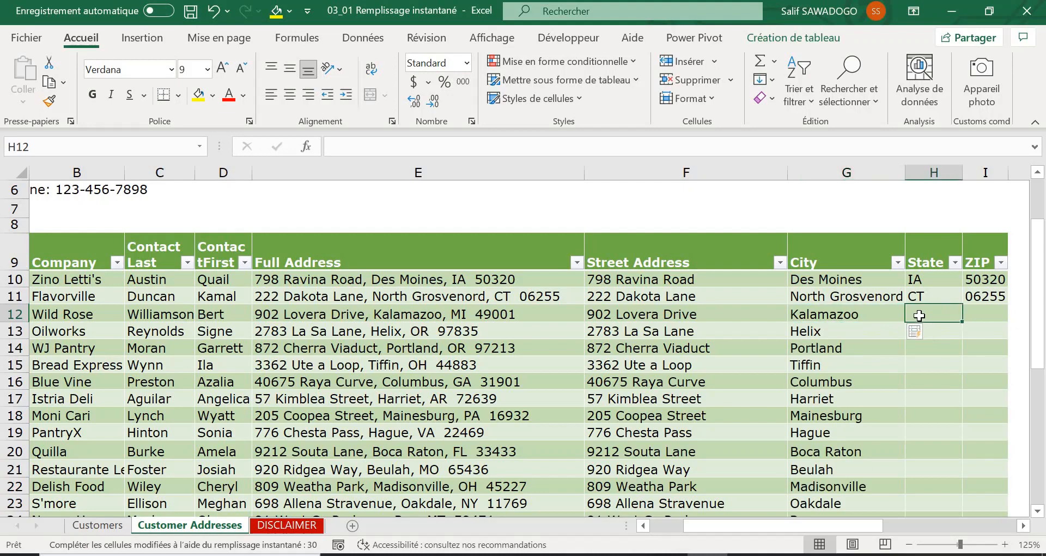
key(ctrl+e)
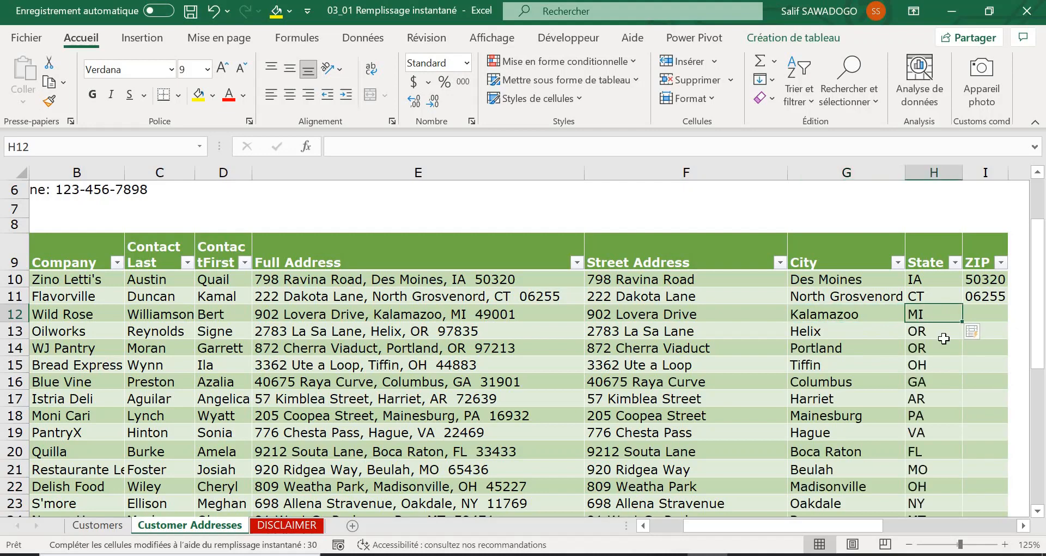
scroll(944, 339, right, 3)
click(758, 312)
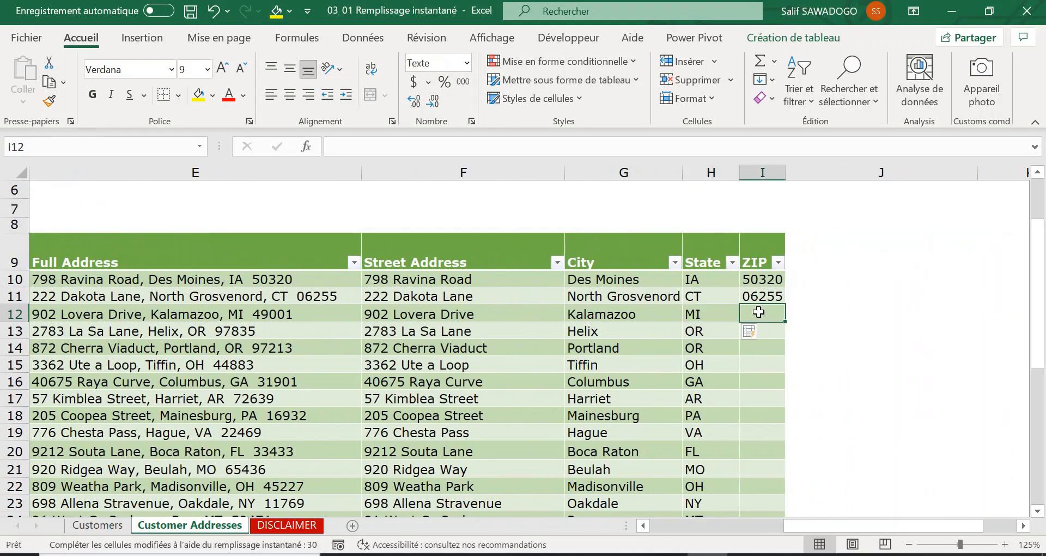
key(ctrl+e)
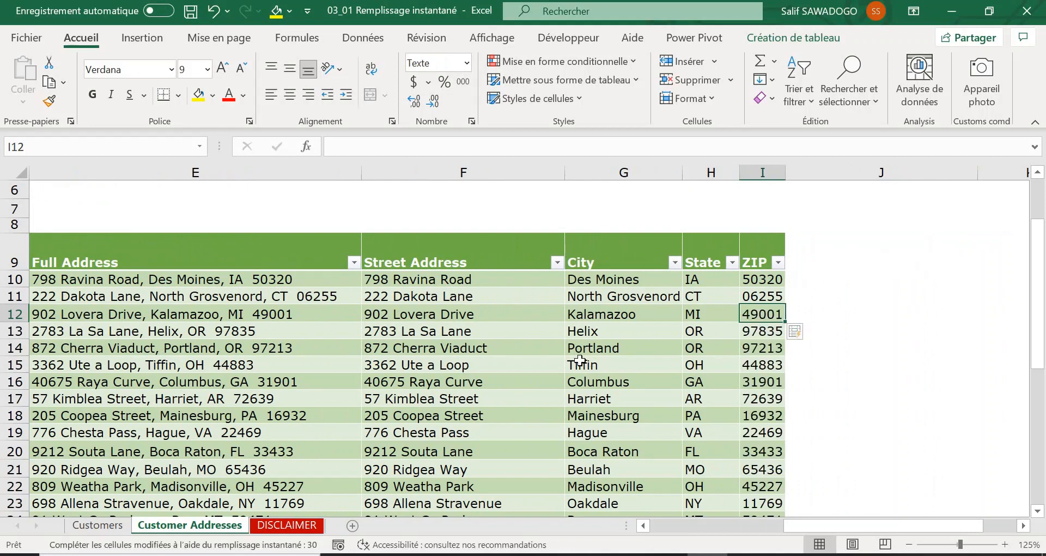
scroll(580, 359, left, 2)
scroll(580, 360, down, 1)
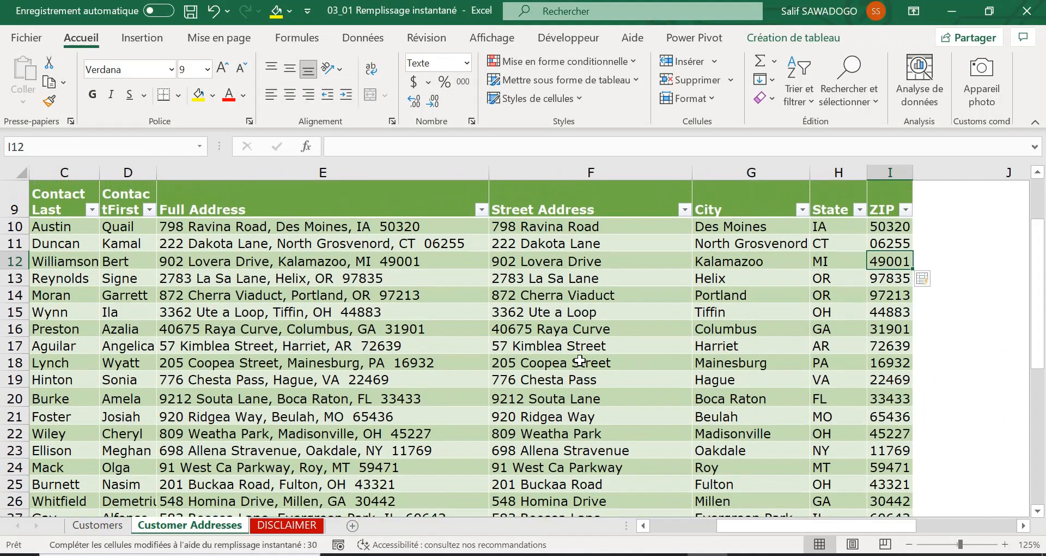